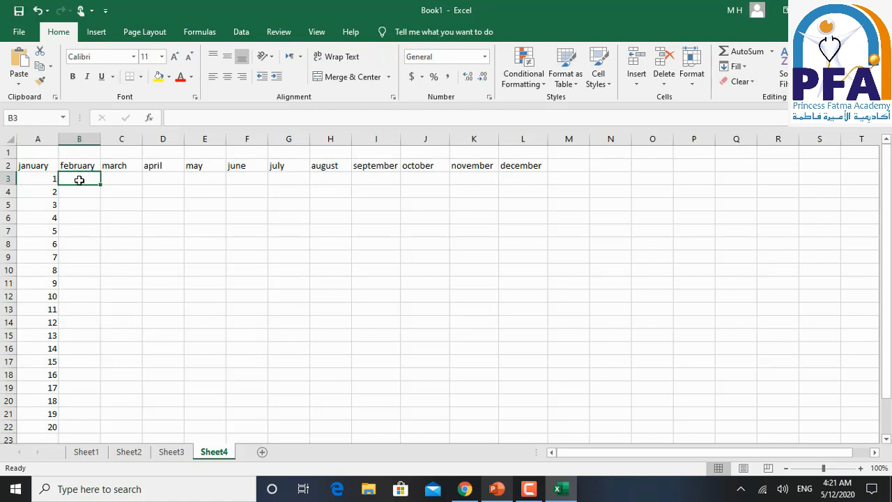
- Freeze the panes at cell B3 so rows 1 and 2 and column A stay in view
left_click(316, 32)
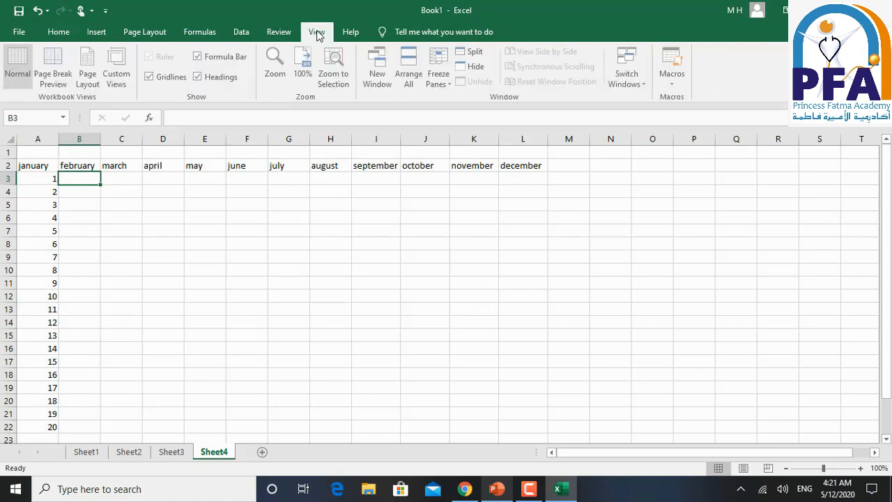
left_click(450, 85)
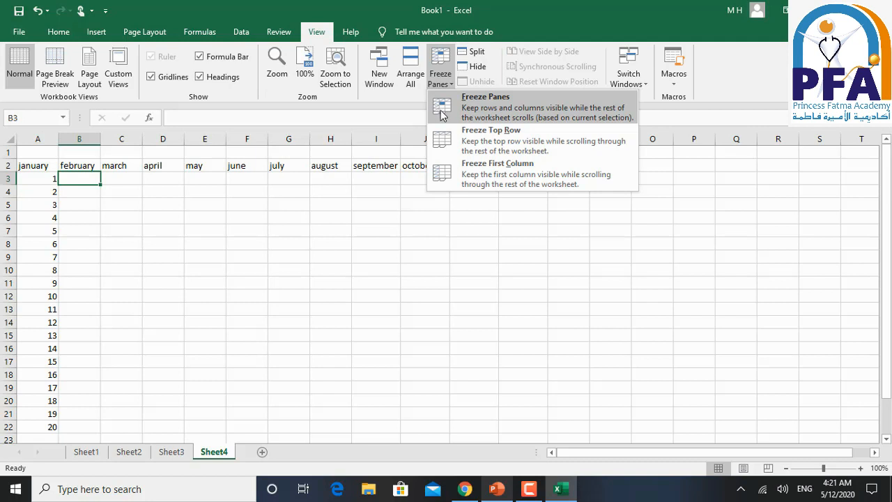
left_click(439, 111)
- Check the frozen month header row by viewing rows far down the sheet and returning to the data
scroll(205, 216, "down", 13)
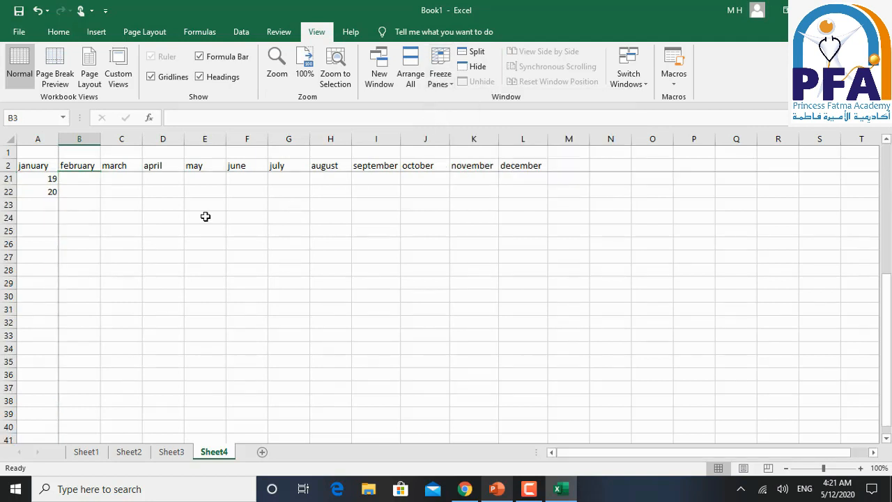
scroll(205, 216, "down", 20)
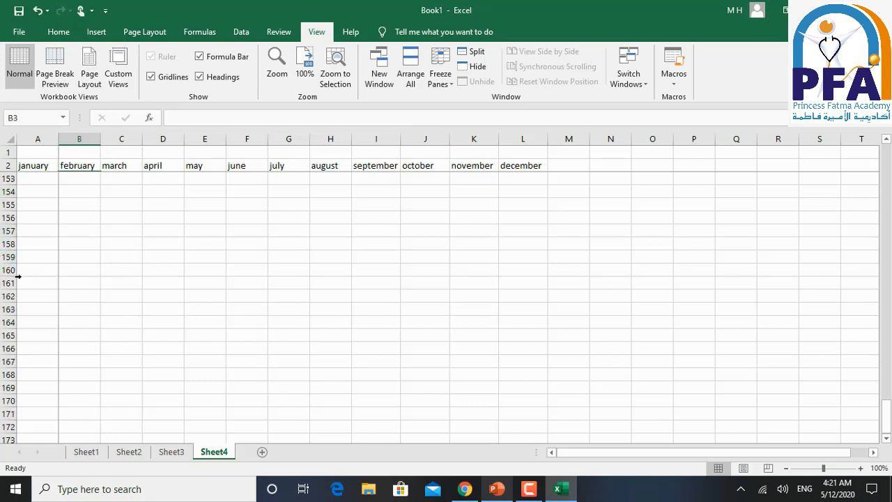
scroll(88, 225, "down", 8)
scroll(87, 225, "down", 8)
scroll(83, 229, "up", 20)
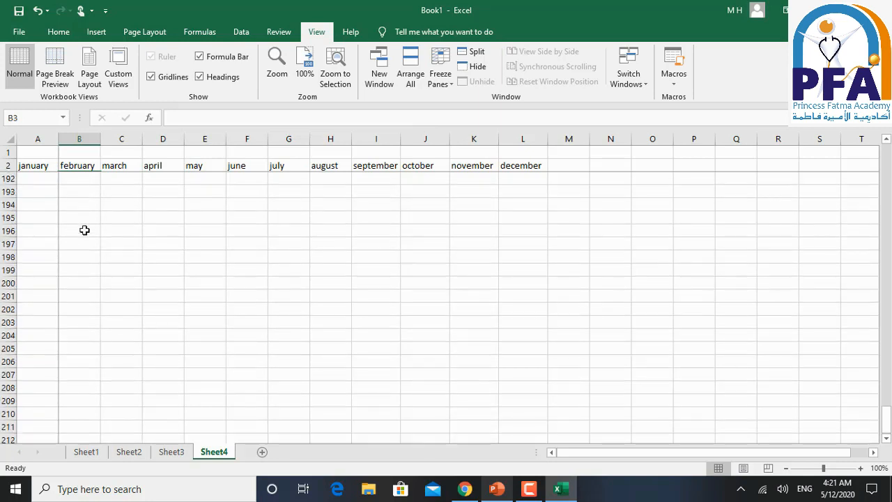
scroll(109, 201, "up", 14)
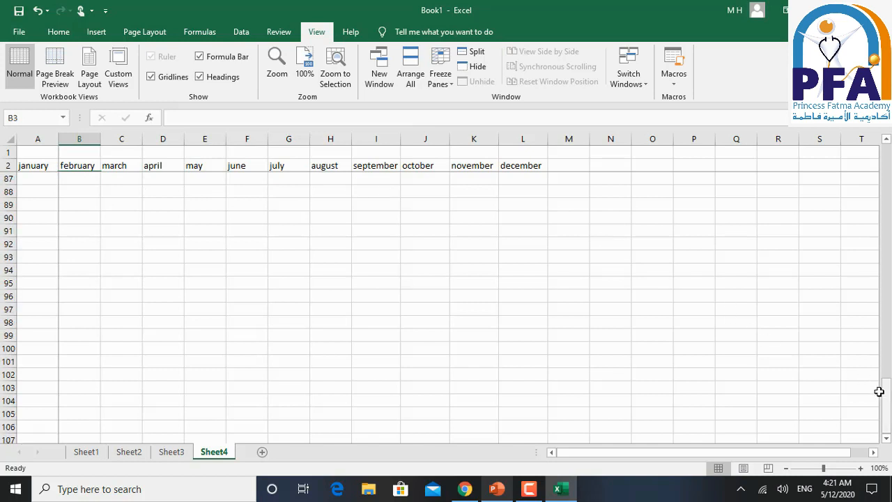
mouse_move(879, 183)
left_mouse_down()
mouse_move(883, 161)
mouse_move(887, 169)
left_mouse_up()
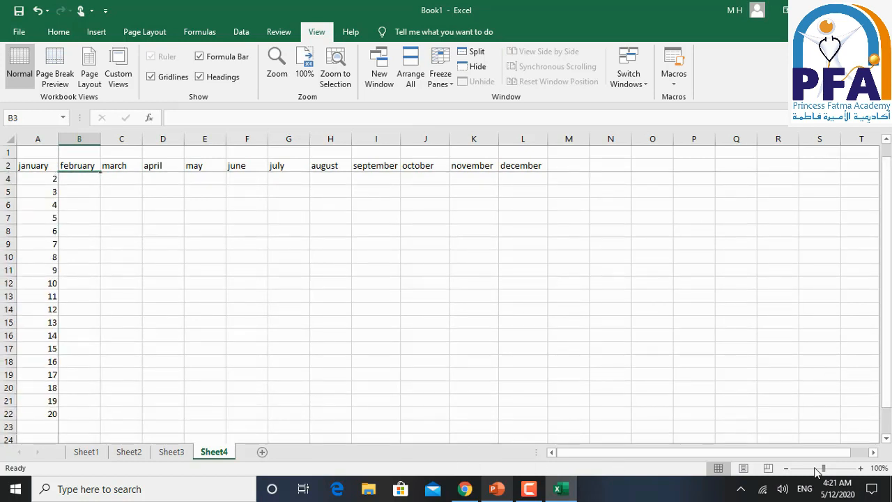
left_click_drag(874, 454, 584, 454)
- Select row 2 and column A in turn and examine how each stays frozen when viewing lower rows
left_click(9, 165)
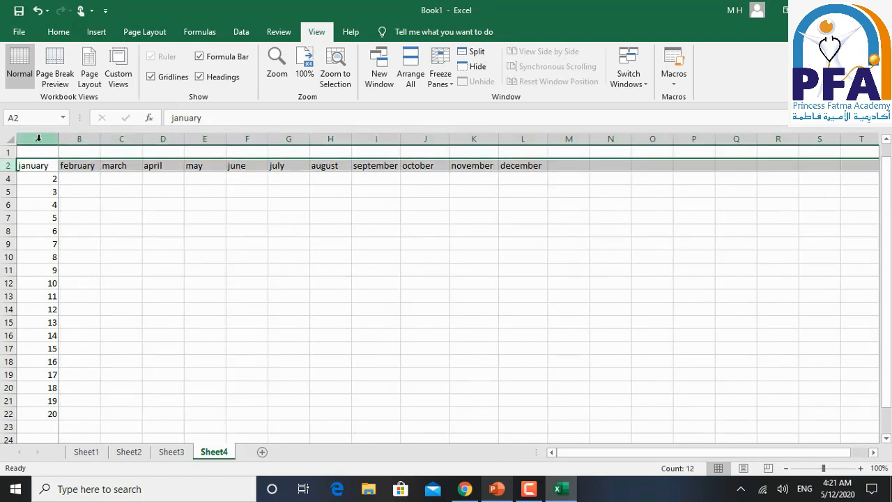
left_click(37, 139)
scroll(164, 241, "down", 20)
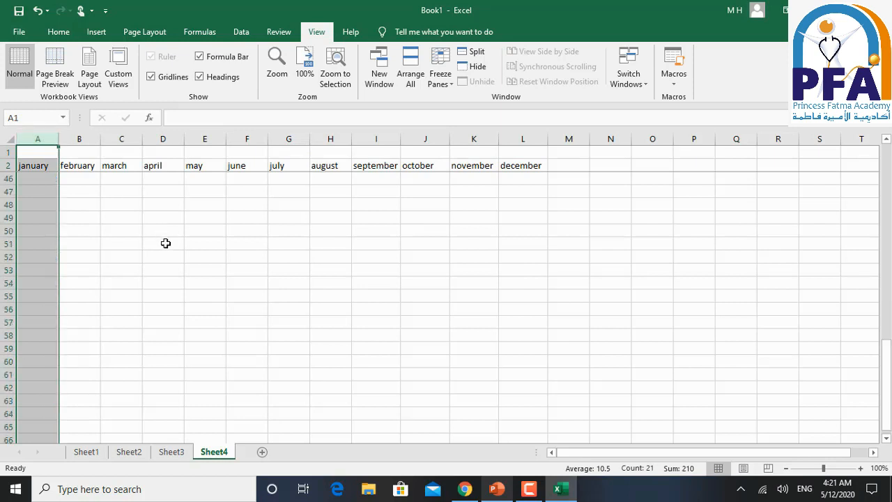
scroll(165, 244, "down", 20)
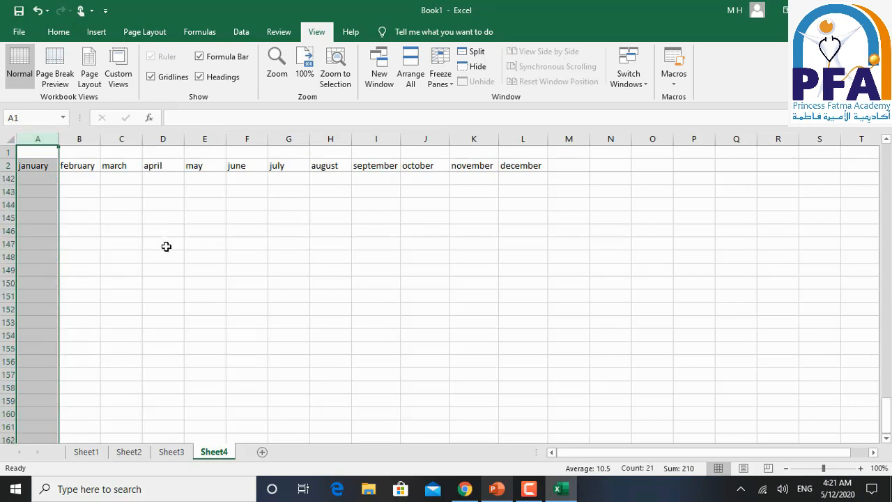
left_click(9, 165)
scroll(56, 216, "up", 20)
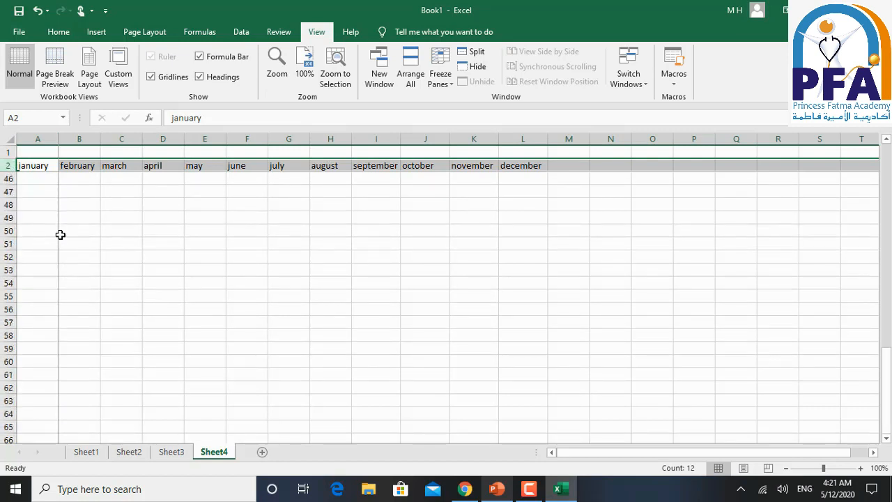
scroll(60, 234, "up", 14)
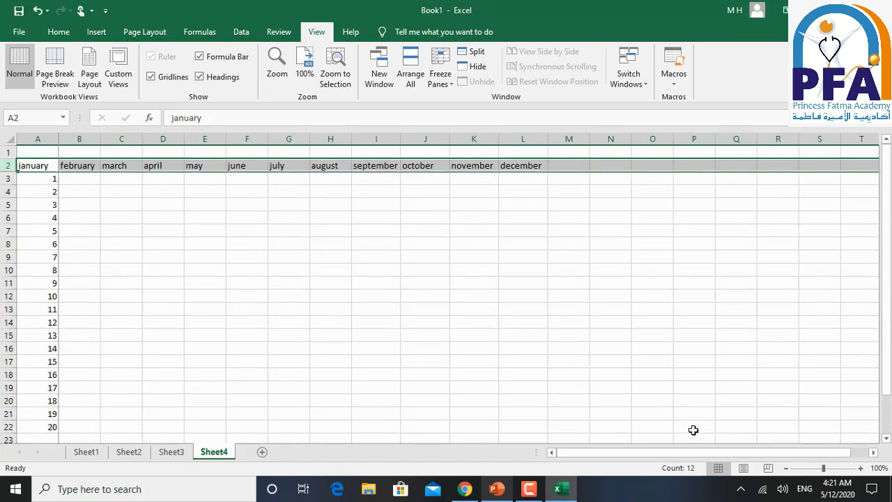
- Check that column A is frozen by moving across the cells and viewing the columns from T onward
left_click(115, 186)
key("Right")
key("Right")
key("Right")
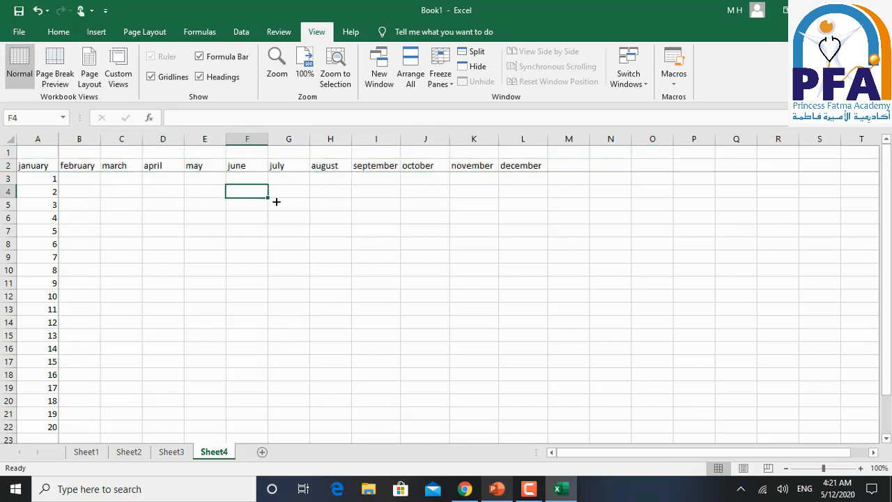
left_click(282, 202)
left_click(340, 207)
left_click(874, 454)
left_click_drag(875, 454, 874, 454)
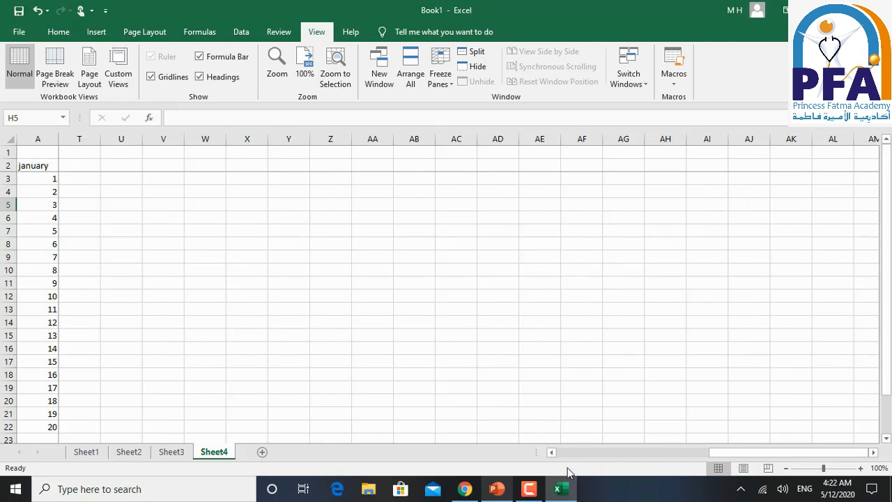
- Switch to the PowerPoint slide show to reveal Freeze Panes point B, and return to Excel at cell T3
left_click(496, 488)
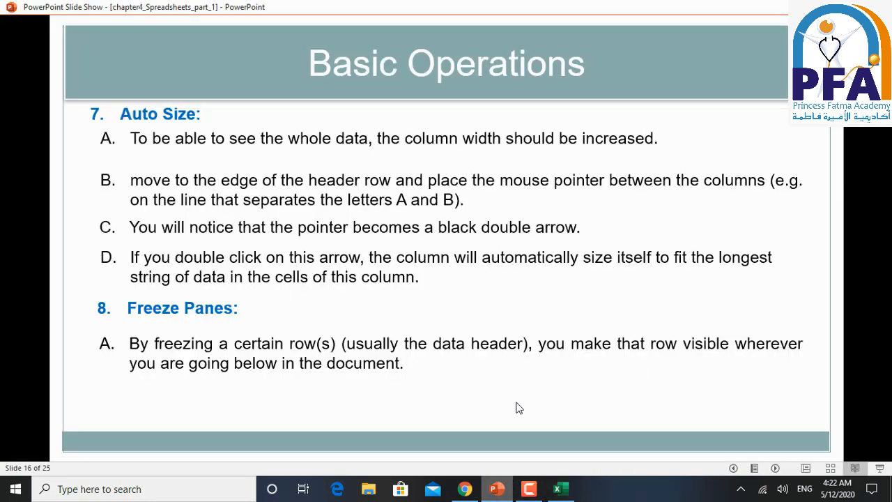
left_click(519, 408)
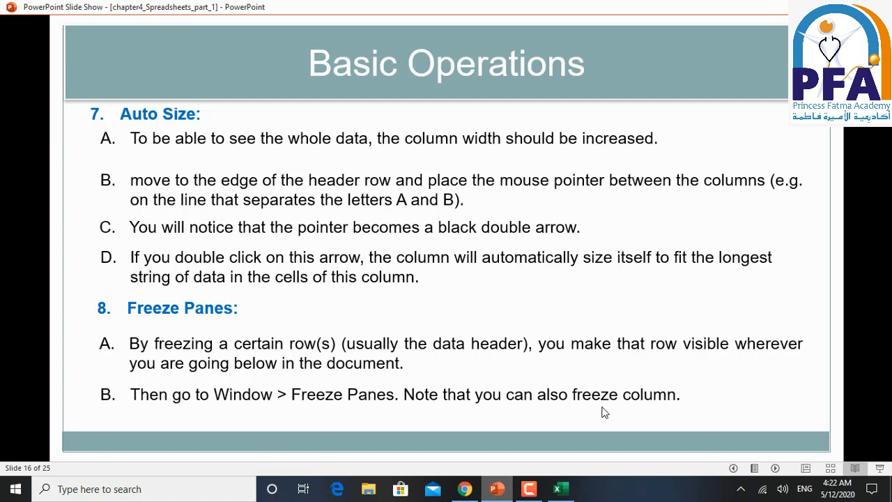
left_click(557, 489)
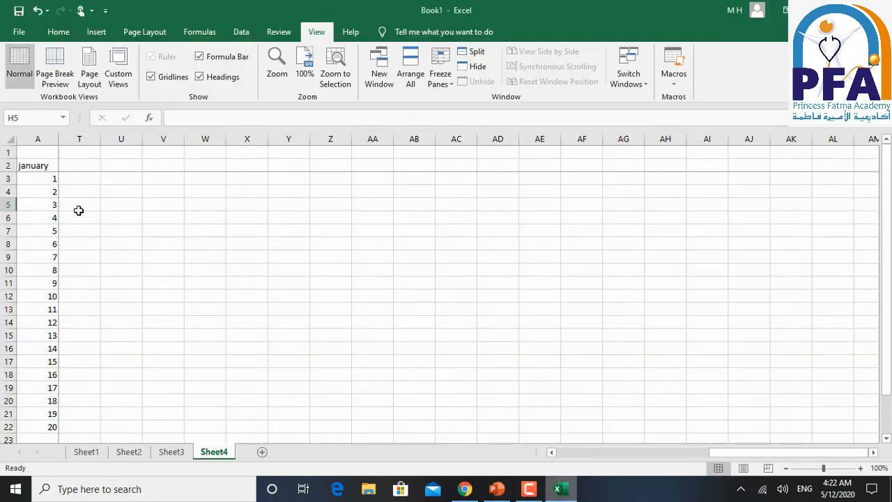
left_click(71, 180)
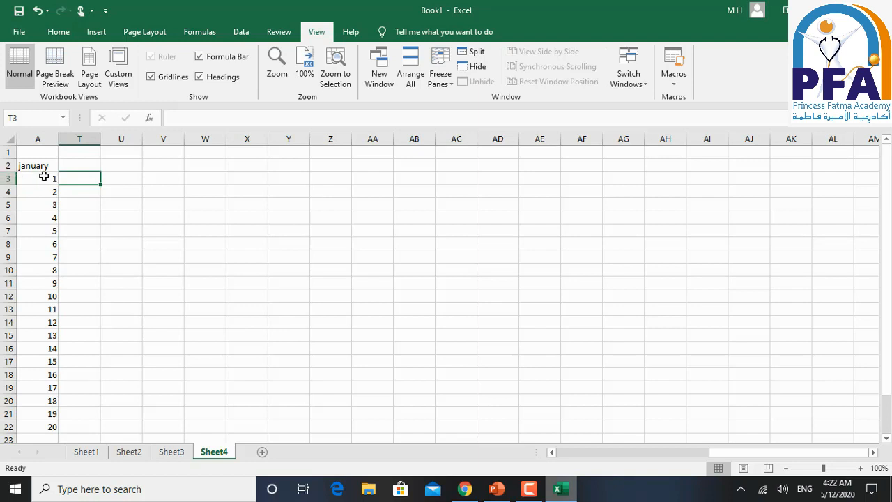
- Switch to the PowerPoint slide show and reveal the Reveal Formulas heading and description on slide 17
left_click(496, 489)
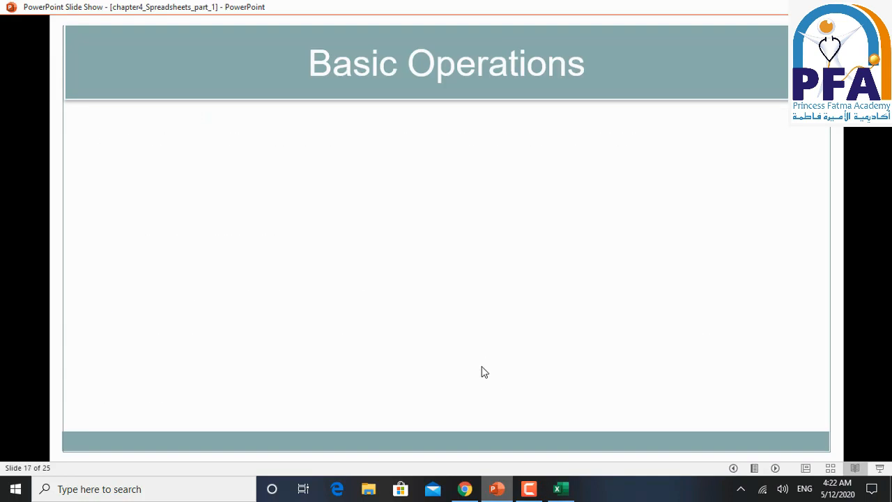
left_click(778, 367)
left_click(779, 367)
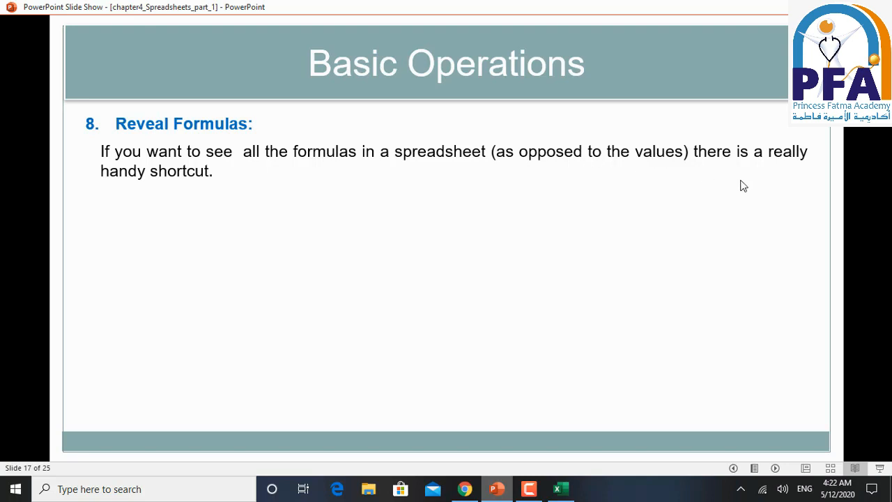
- Switch to Excel and enter the formula =A6:A11 in cell V6, accepting the proposed formula correction
left_click(558, 490)
left_click(156, 216)
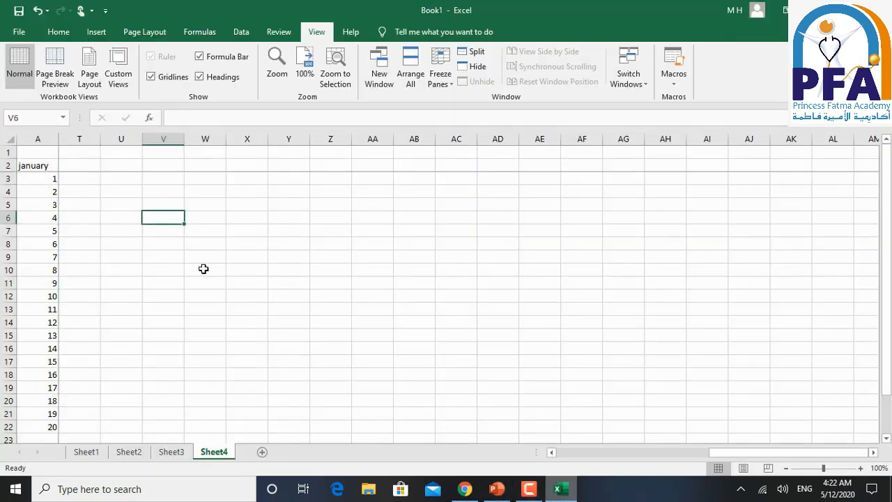
type("=")
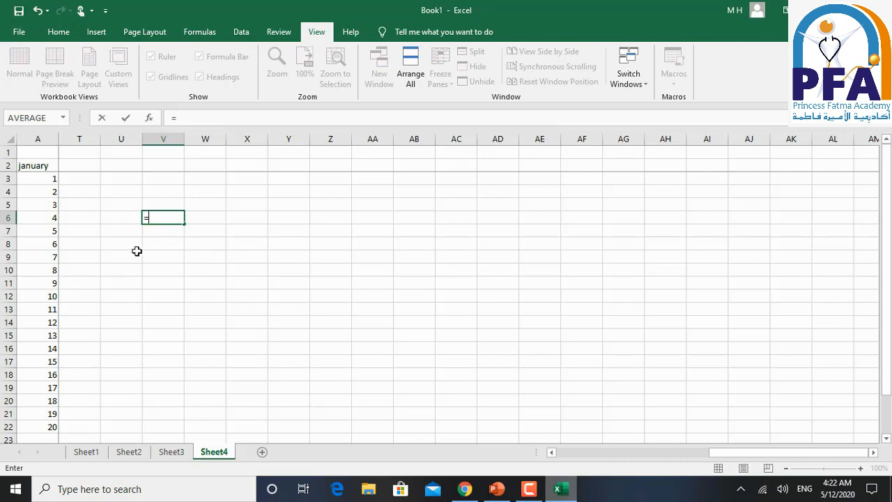
type("A")
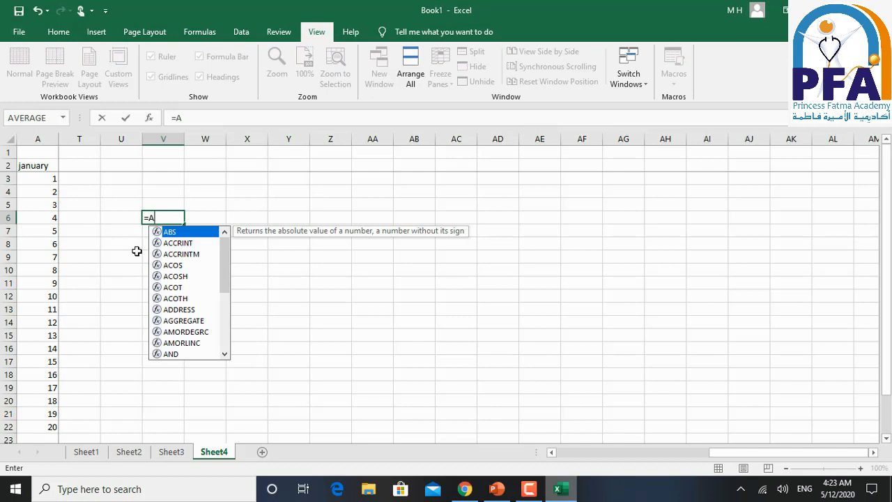
type("6")
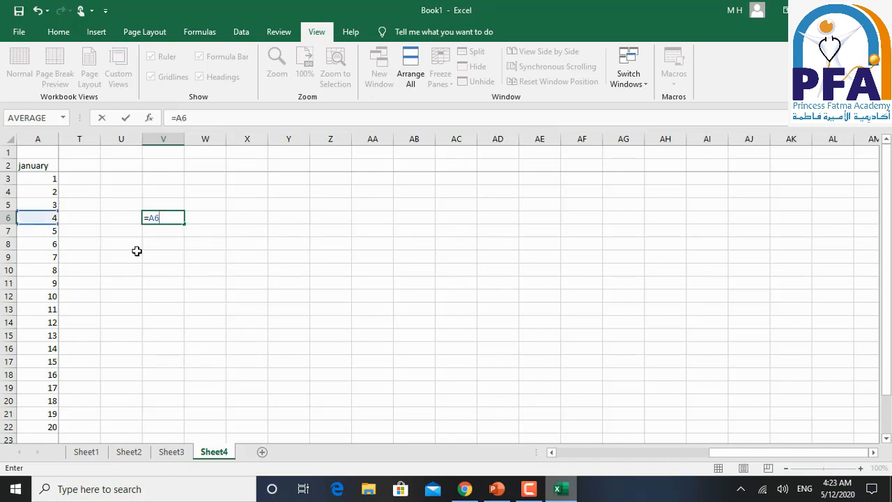
type(":a")
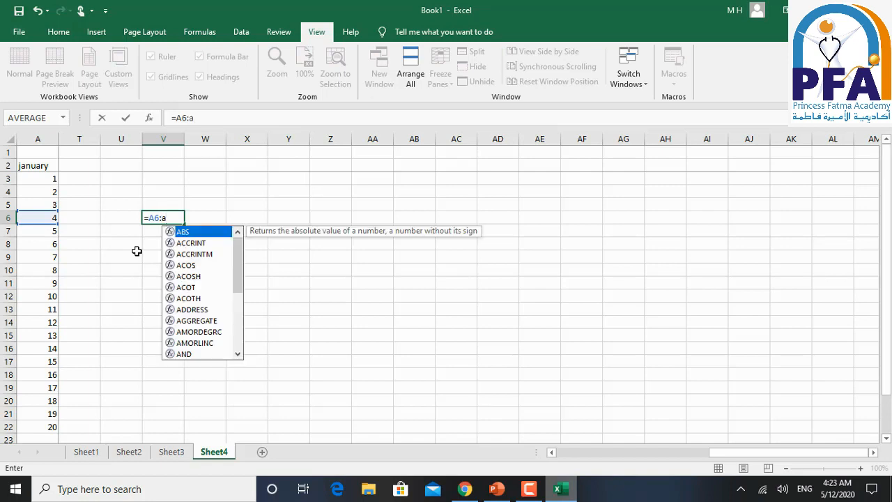
key("BackSpace")
type("A11")
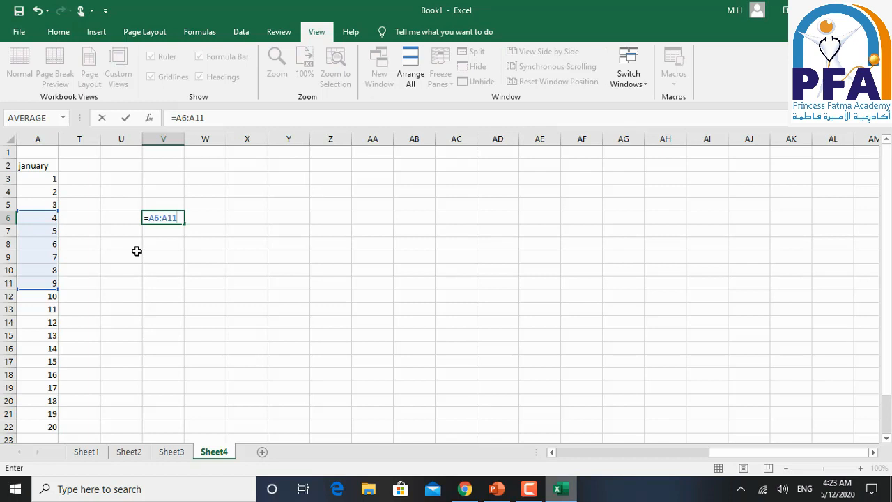
type(")")
key("Return")
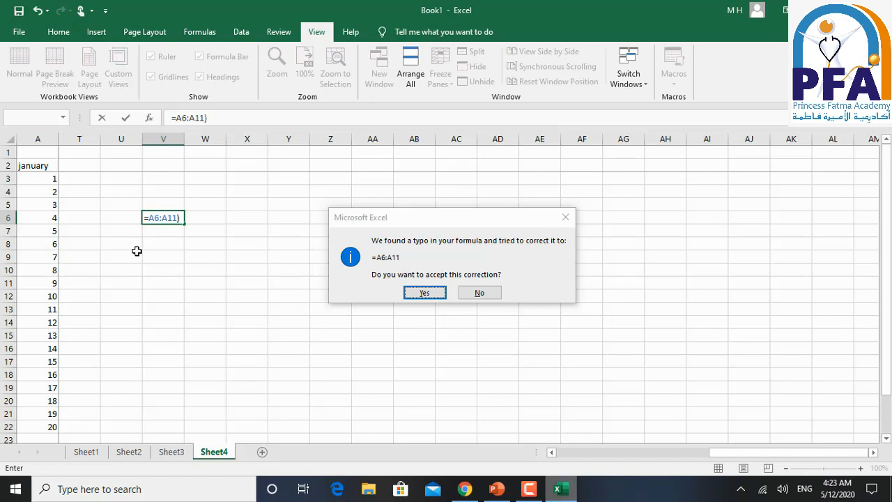
key("Return")
- Edit the formula in cell V6 to =SUM(A6:A11)
key("Up")
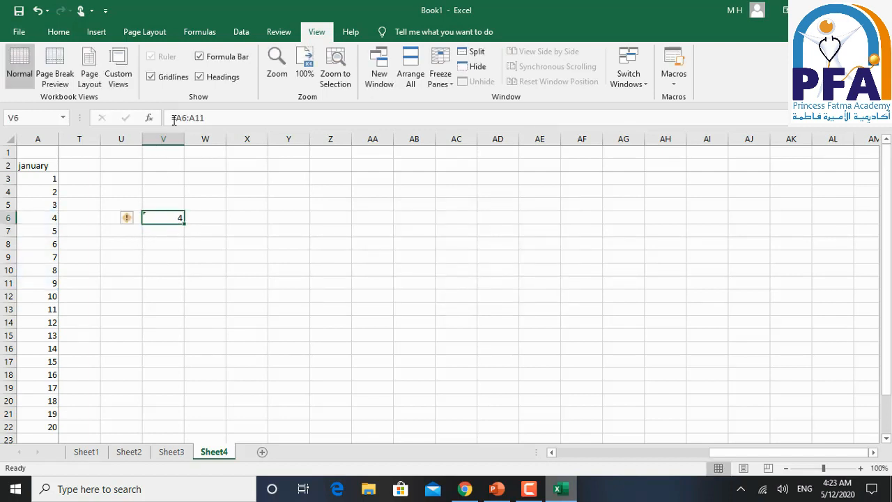
key("F2")
key("Home")
key("Right")
type("(")
key("Right")
key("Right")
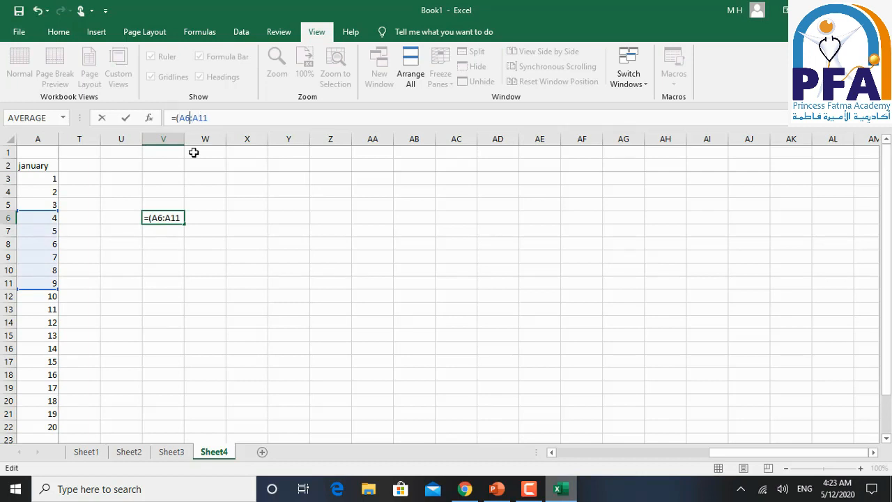
key("Left")
key("Left")
key("Left")
type("sum")
key("Right")
key("Right")
key("Right")
key("Right")
key("Right")
key("Right")
key("Right")
type(")")
key("Return")
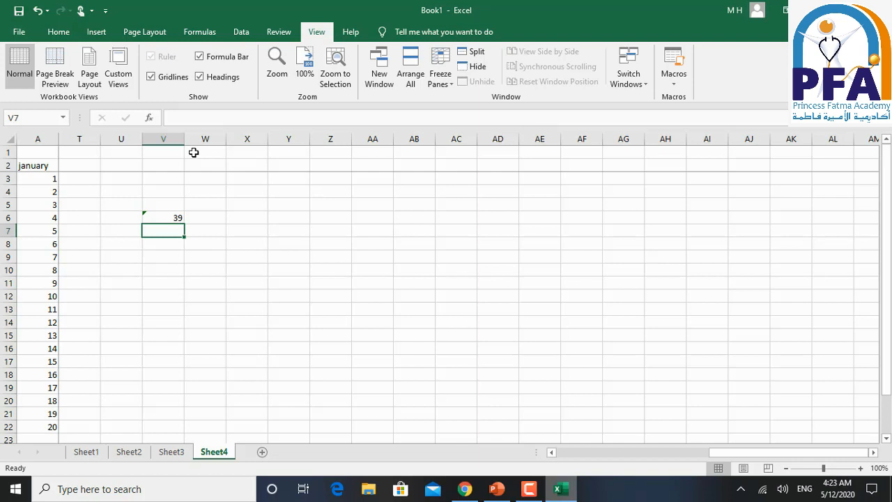
- Review V6's formula, display formulas instead of values across Sheet4, and switch back to the PowerPoint slide show
key("Up")
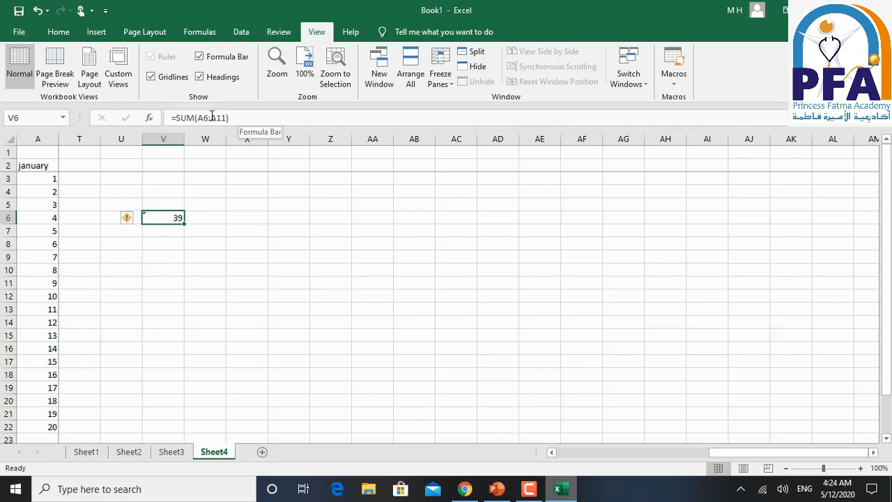
key("Down")
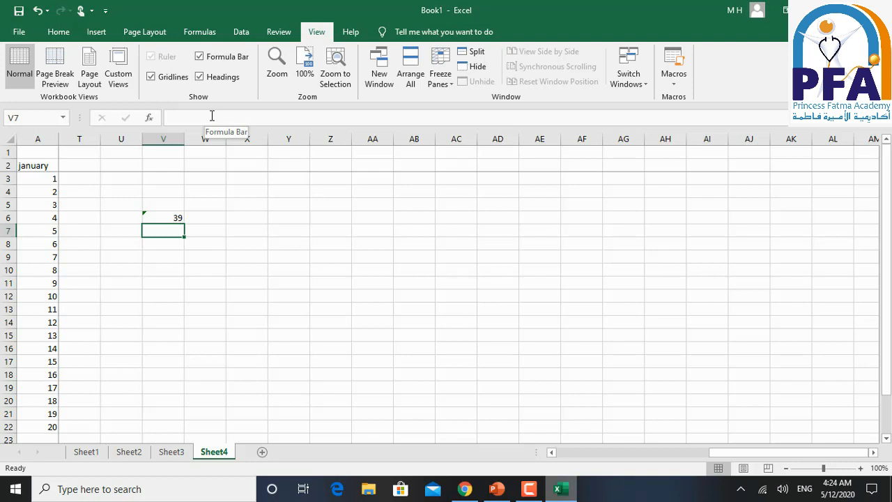
left_click(212, 116)
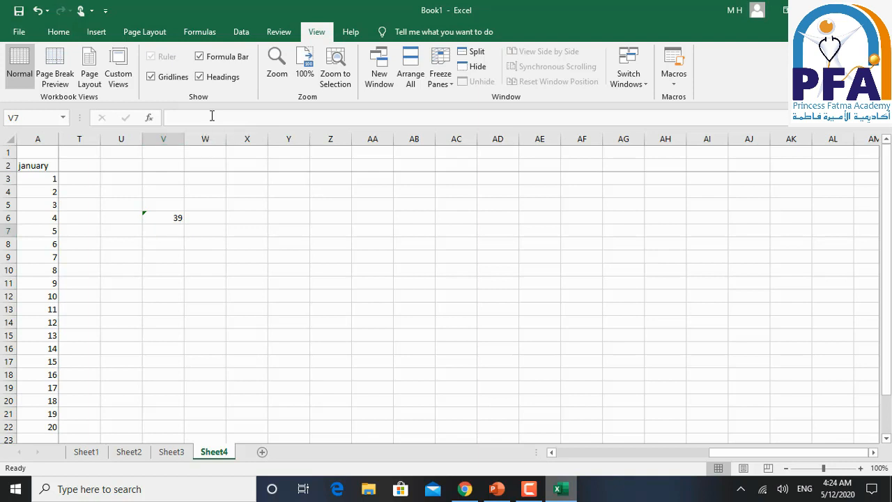
key("ctrl+grave")
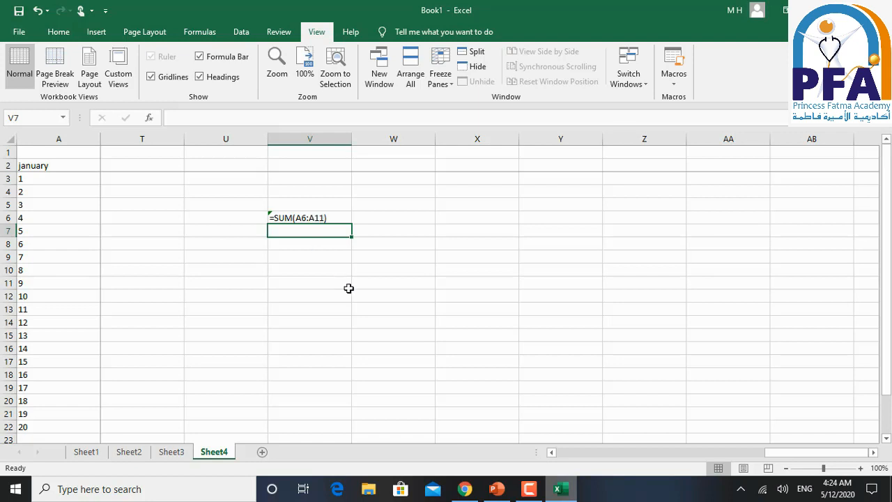
left_click(496, 490)
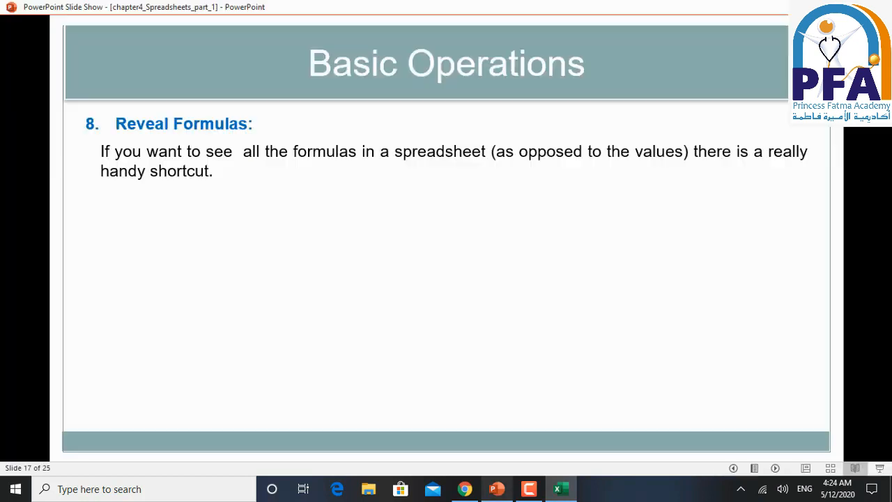
- Reveal the formula shortcut explanation on slide 17, and switch to Excel to display values instead of formulas in Sheet4 again
left_click(385, 346)
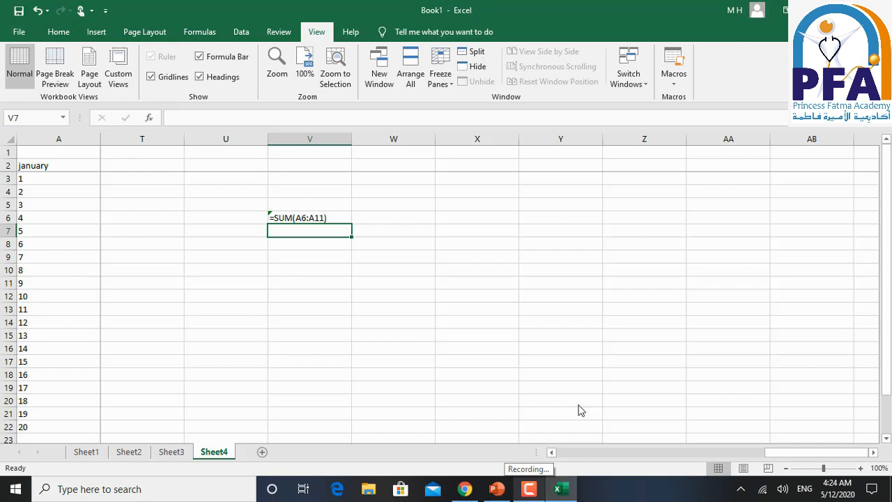
key("ctrl+grave")
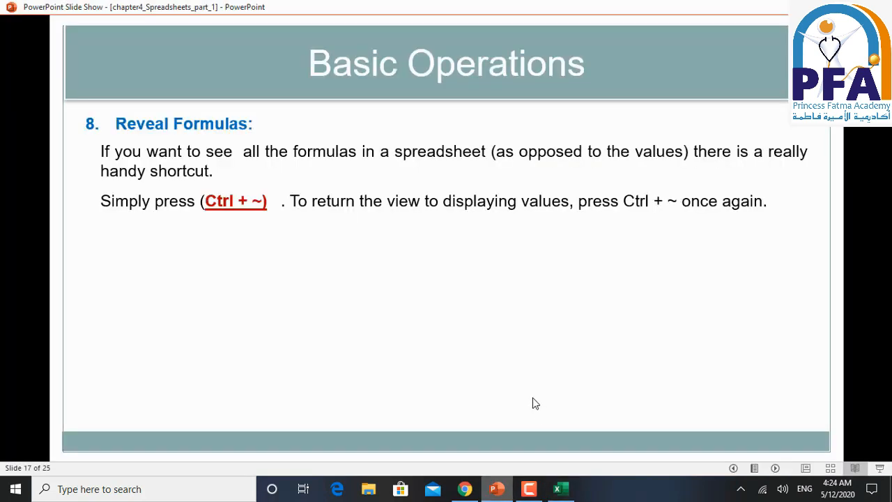
- Switch to the PowerPoint slide show and reveal the Working With Rows and Columns heading and the row insertion instructions
left_click(532, 398)
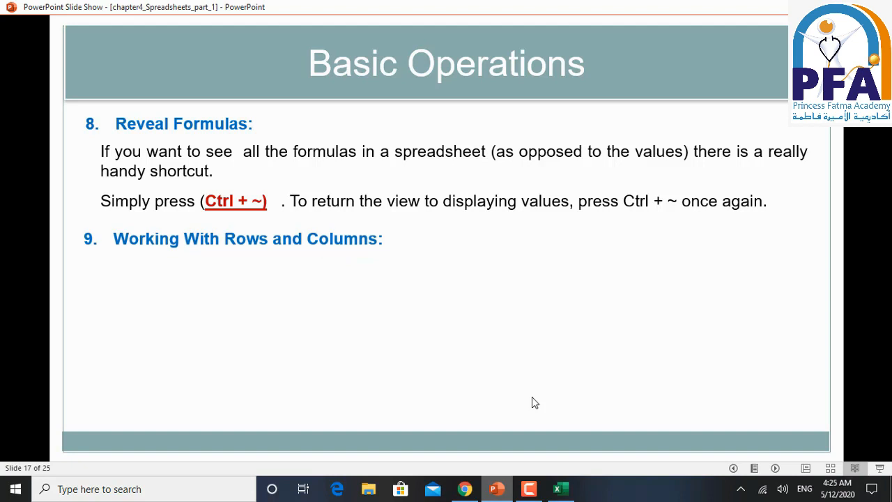
left_click(532, 398)
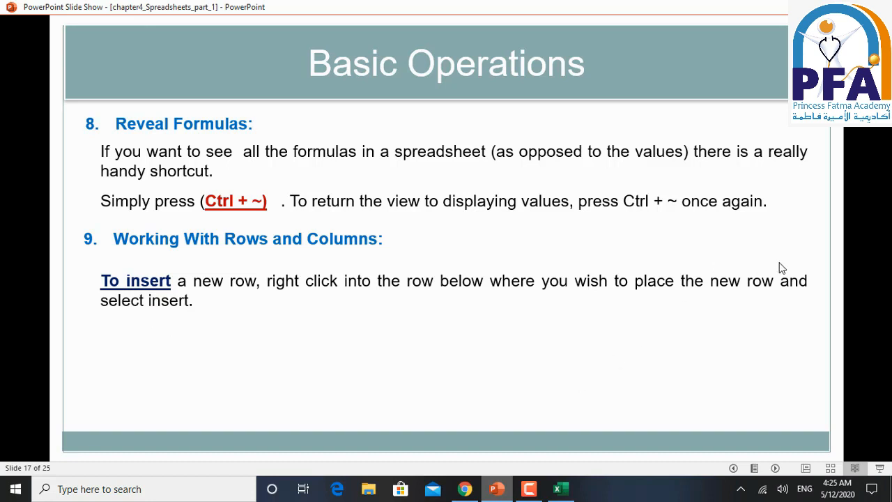
- Switch to Excel and insert a new row above row 9 in Sheet4, referring back to the slide's instructions
left_click(555, 491)
left_click(215, 326)
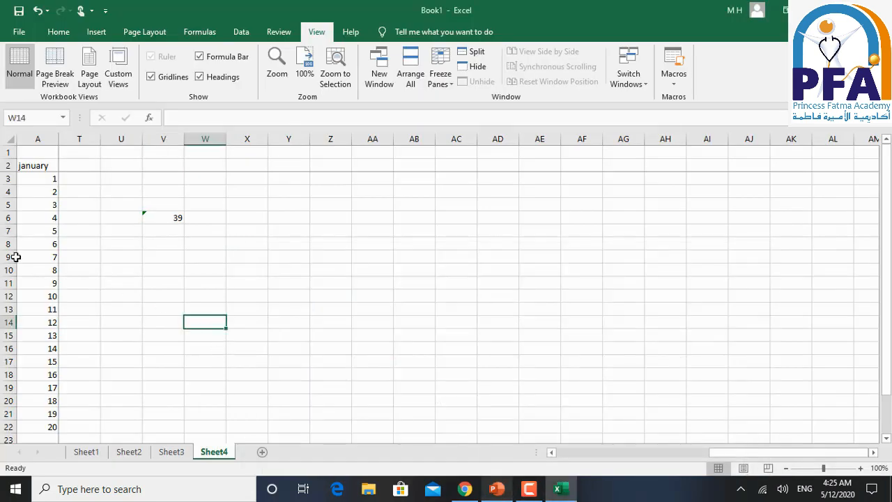
left_click(11, 256)
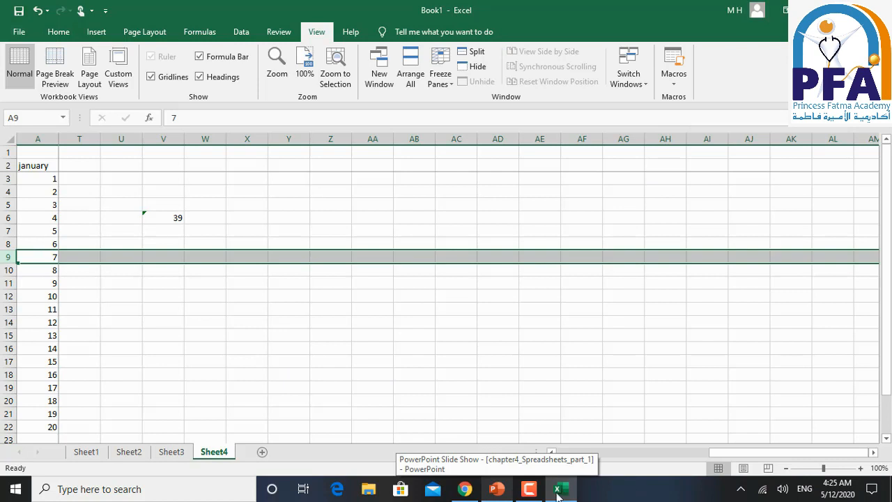
left_click(507, 490)
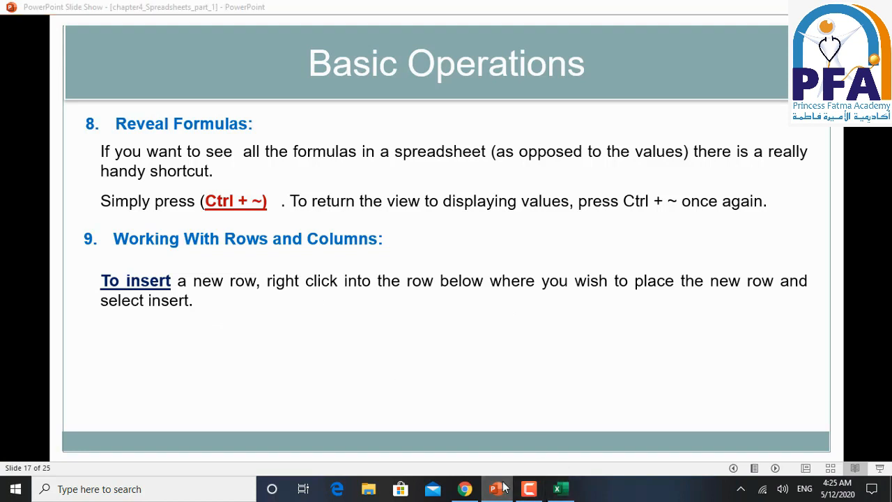
left_click(557, 489)
left_click(10, 257)
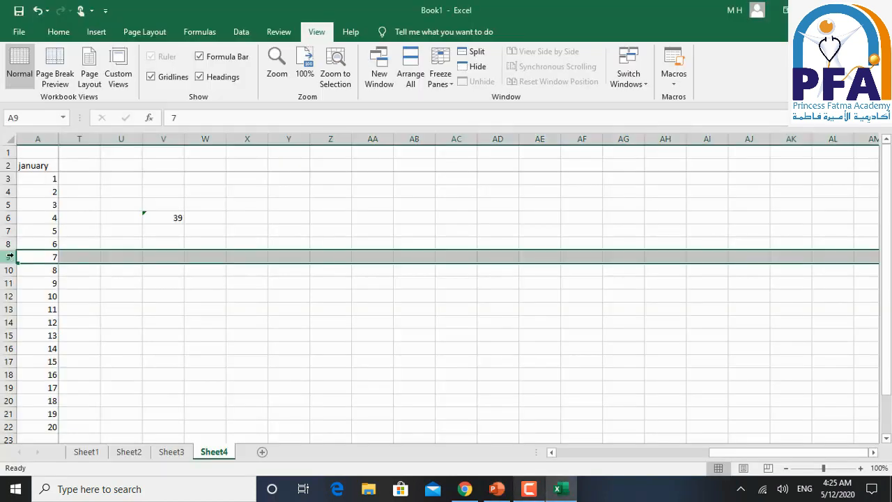
right_click(9, 256)
left_click(68, 349)
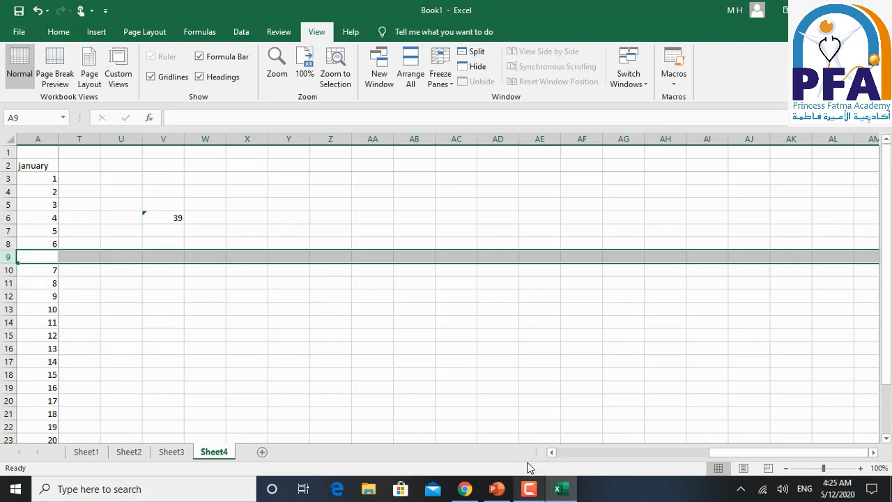
- Switch to the PowerPoint slide show, reveal the remaining row and column insertion notes, and advance to slide 18
left_click(497, 488)
left_click(457, 390)
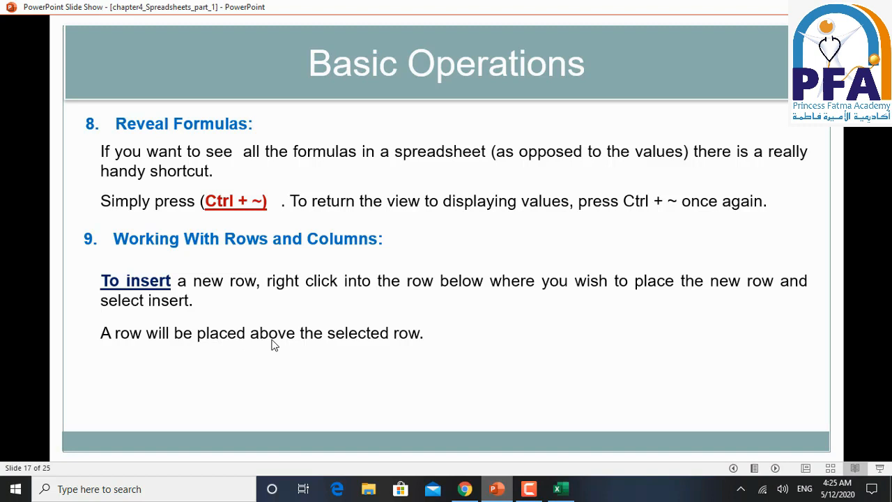
left_click(508, 488)
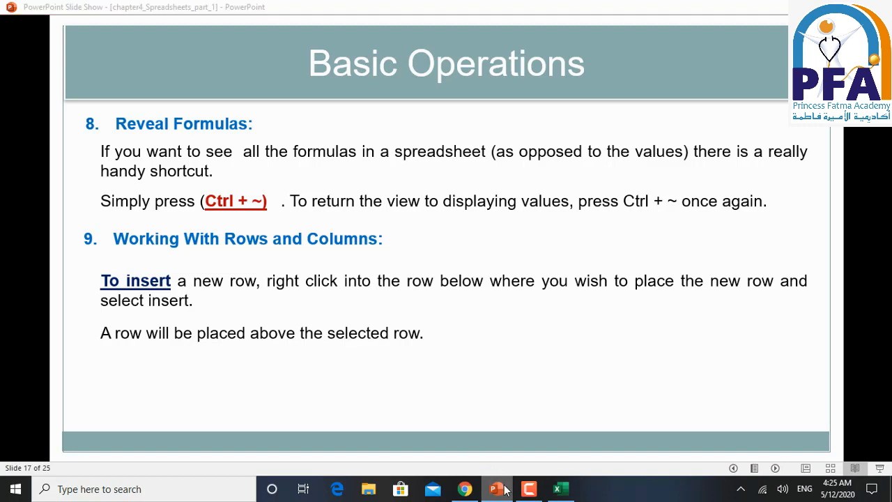
left_click(492, 487)
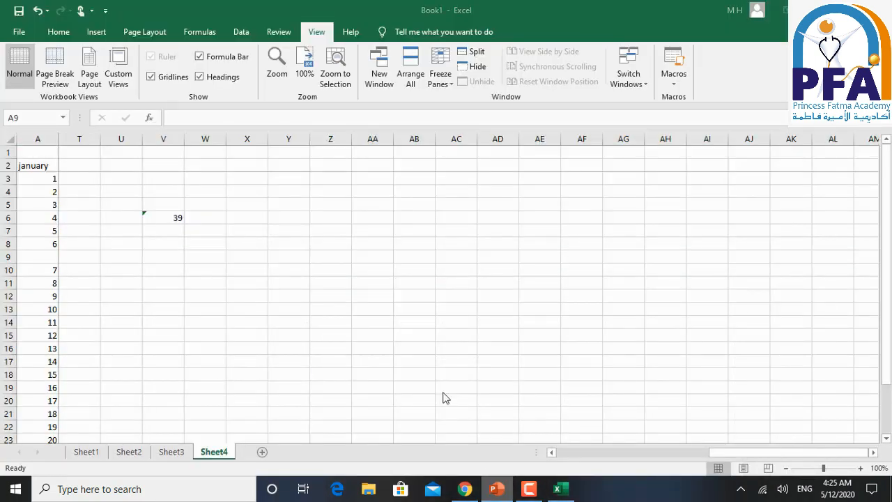
left_click(446, 397)
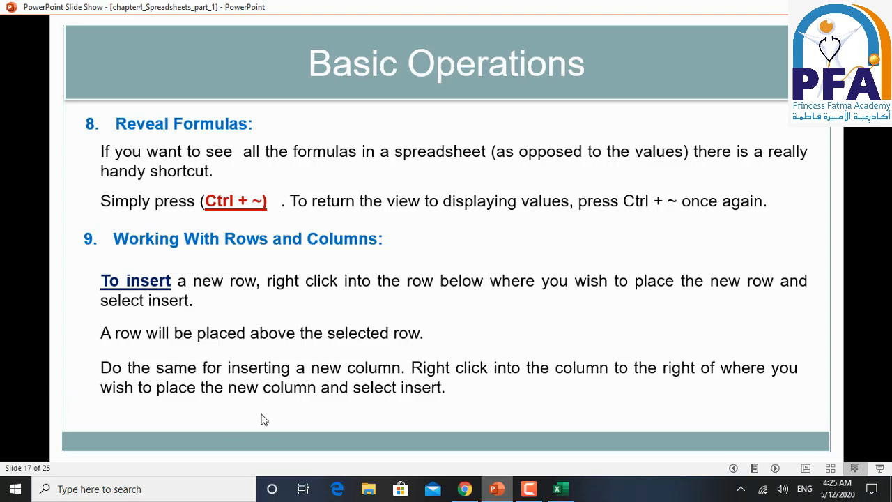
left_click(494, 431)
- Switch to Excel and insert a new column at column X in Sheet4
left_click(496, 491)
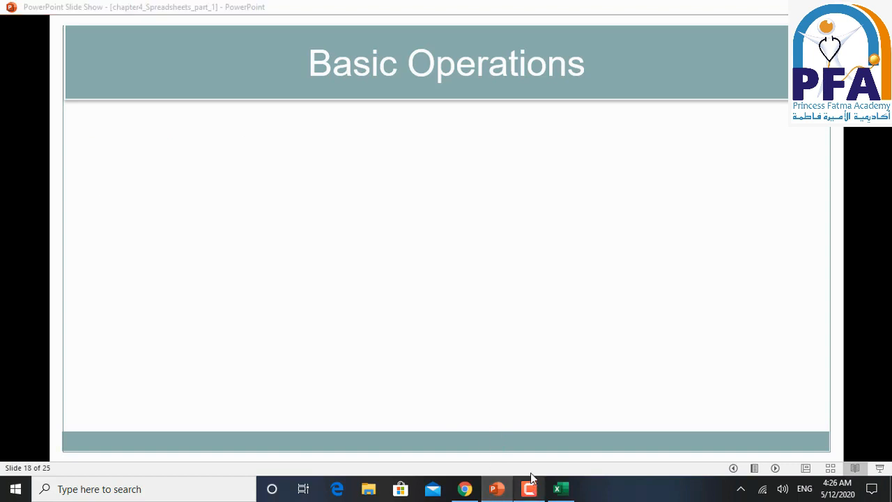
left_click(247, 137)
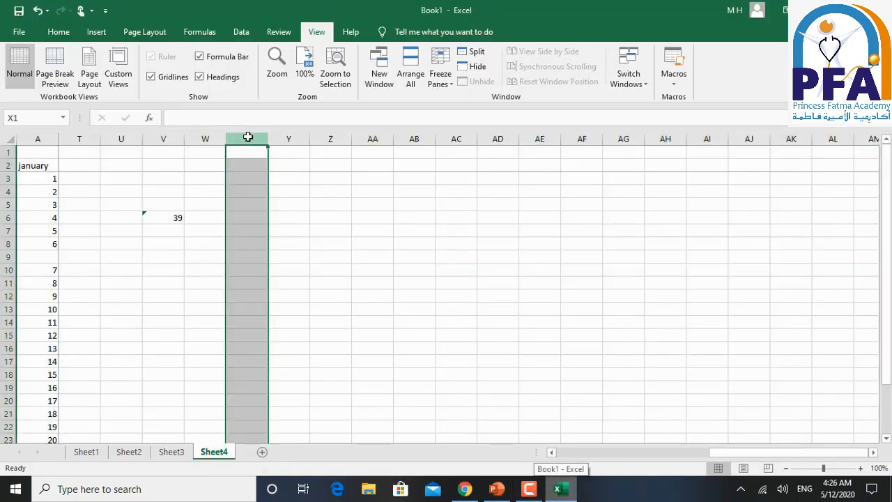
right_click(247, 134)
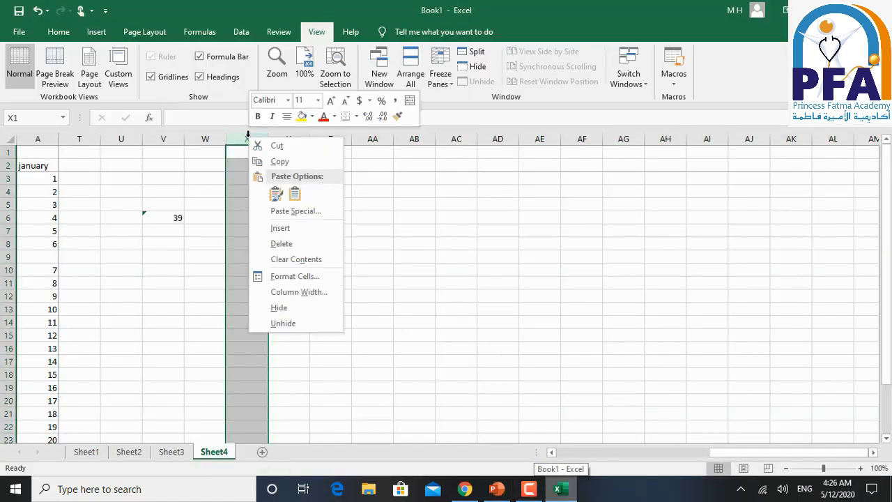
left_click(292, 229)
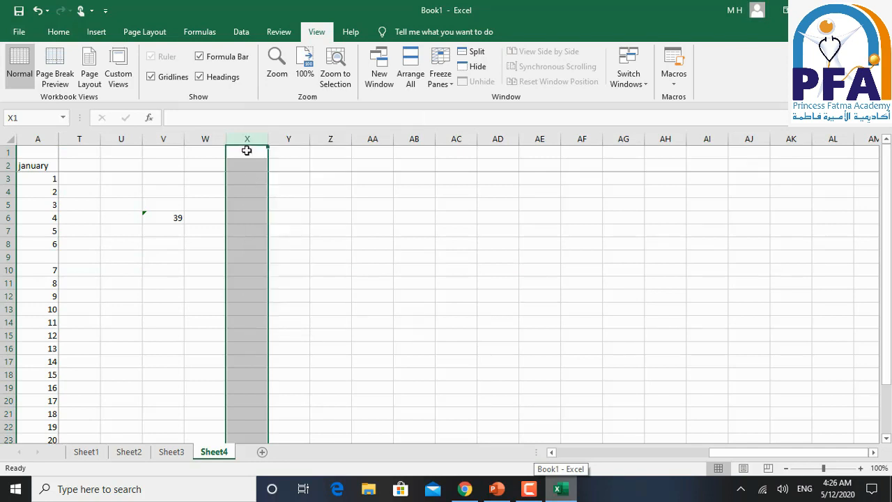
- Enter q in cell W1 and a in cell X1
left_click(218, 151)
type("q")
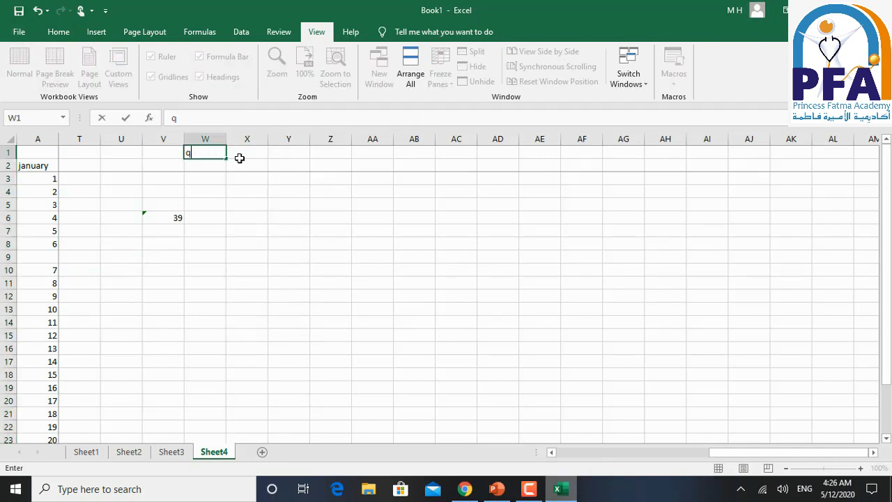
left_click(249, 156)
type("q")
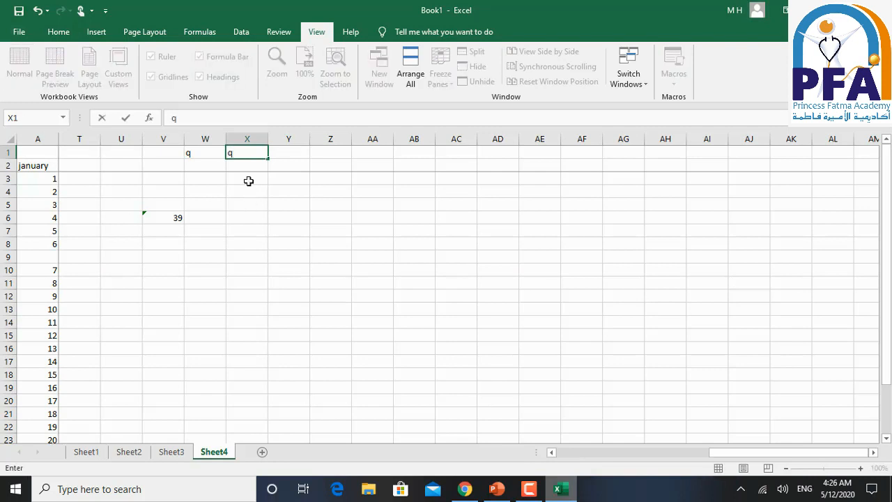
type("a")
left_click(252, 195)
- Insert a new column before column W, which contains the q entry
left_click(205, 137)
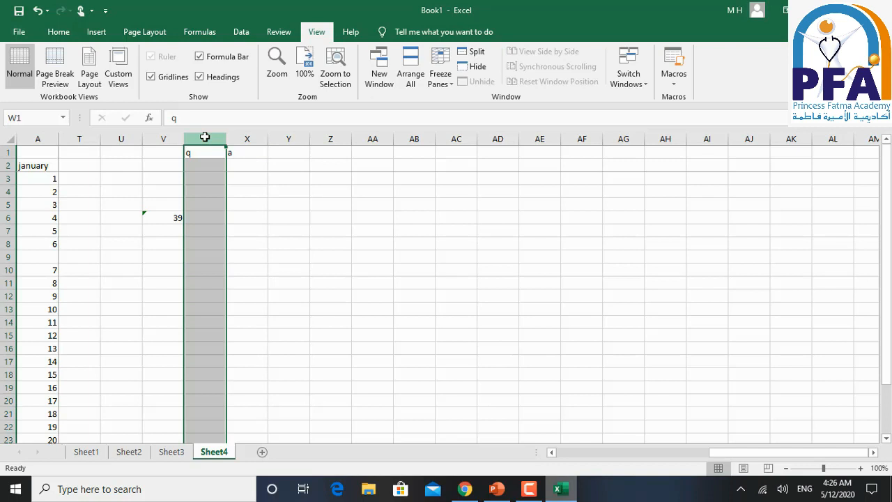
right_click(197, 187)
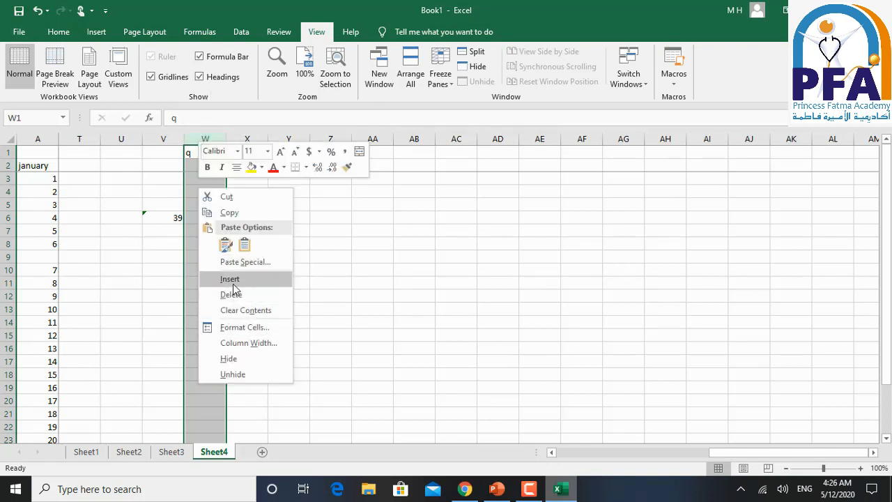
left_click(233, 280)
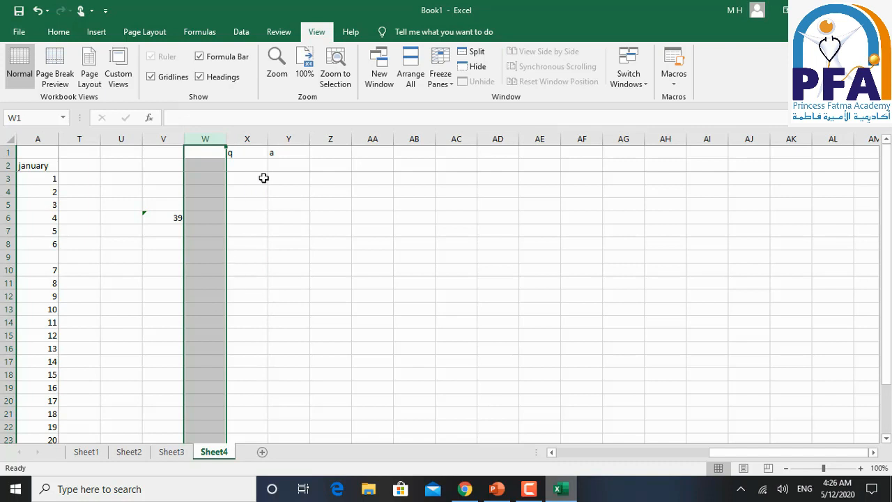
- Insert a new column before column Y, which contains the a entry, and review the blank columns around the q and a entries
left_click(287, 140)
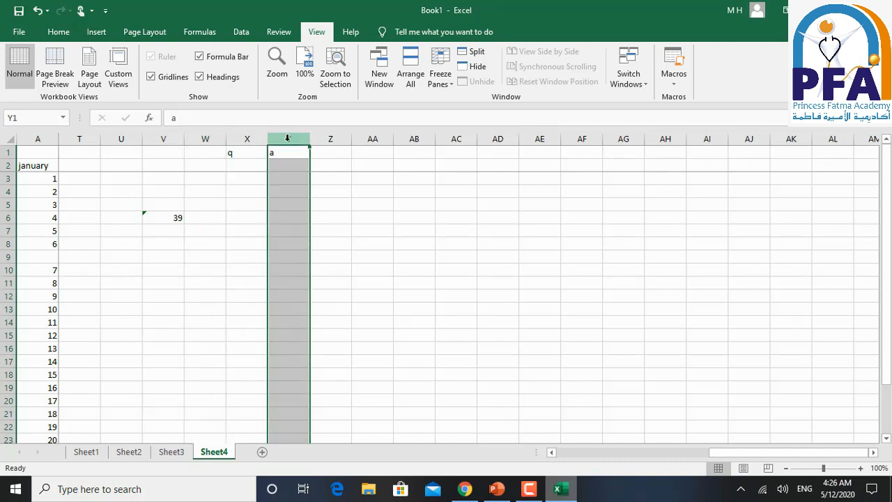
right_click(291, 142)
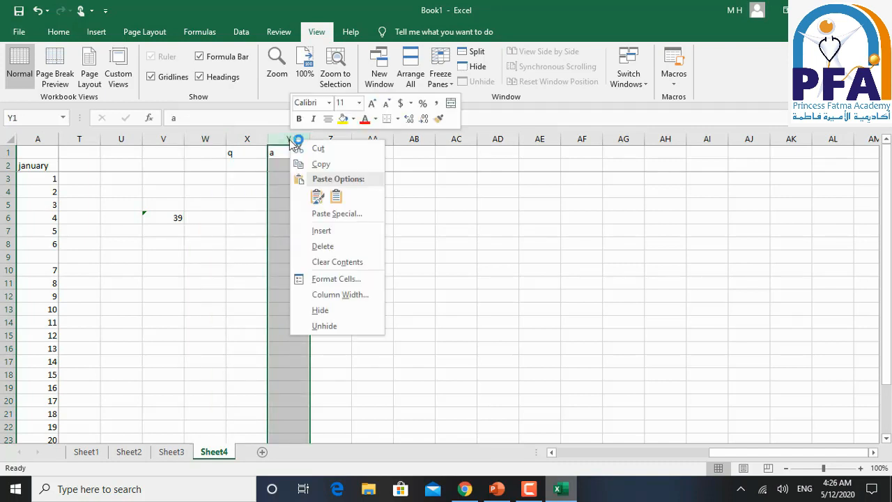
left_click(326, 231)
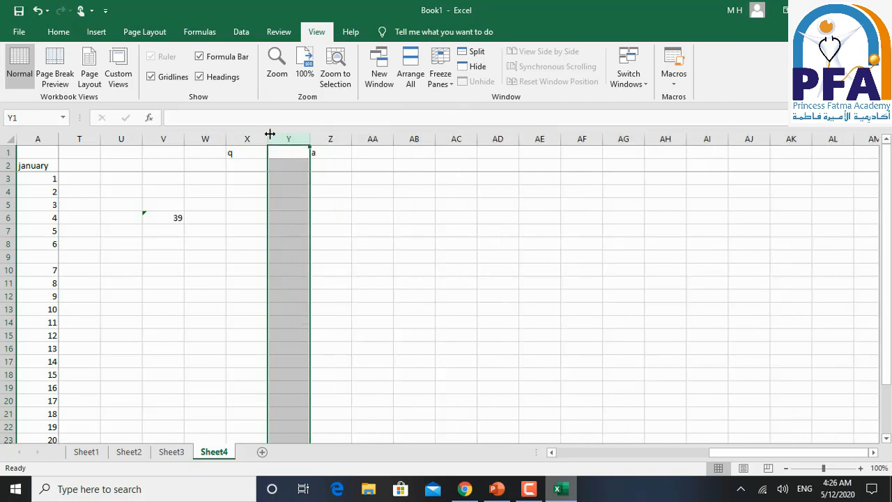
left_click(285, 153)
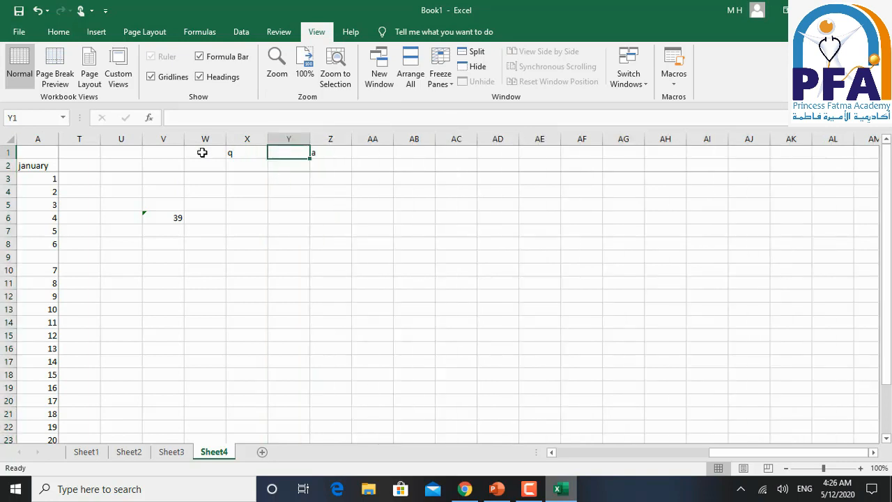
left_click(202, 153)
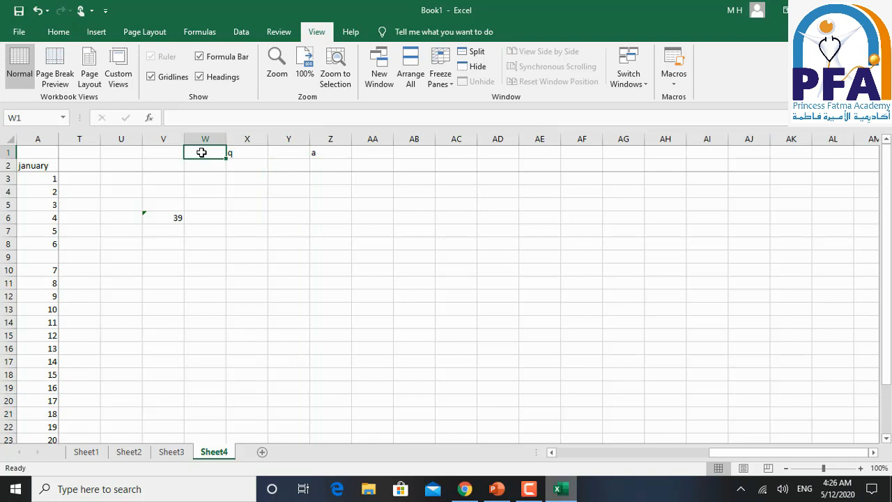
left_click(241, 134)
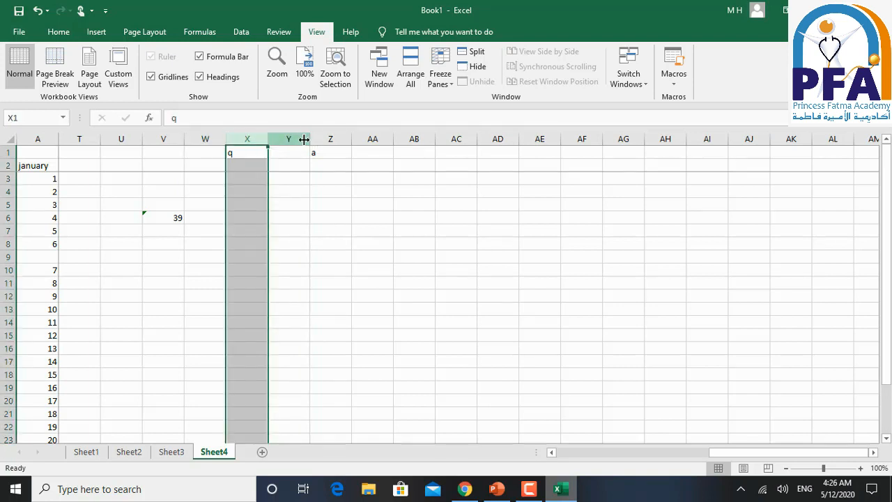
left_click(334, 137)
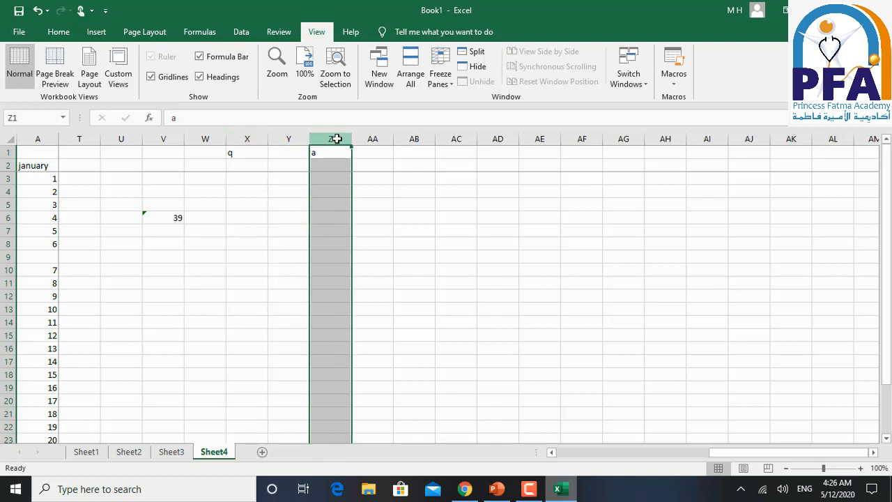
left_click(294, 139)
- Switch to the PowerPoint slide show and reveal the instructions for deleting cells, rows or columns on slide 18
left_click(496, 489)
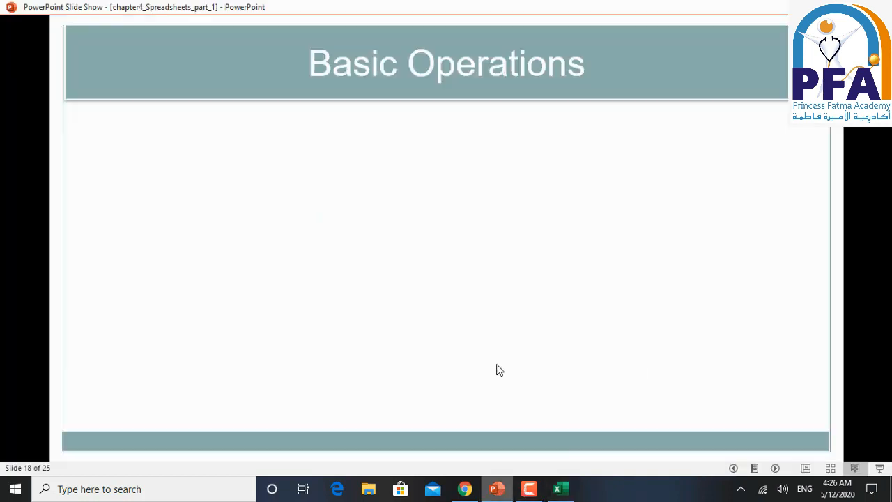
left_click(499, 370)
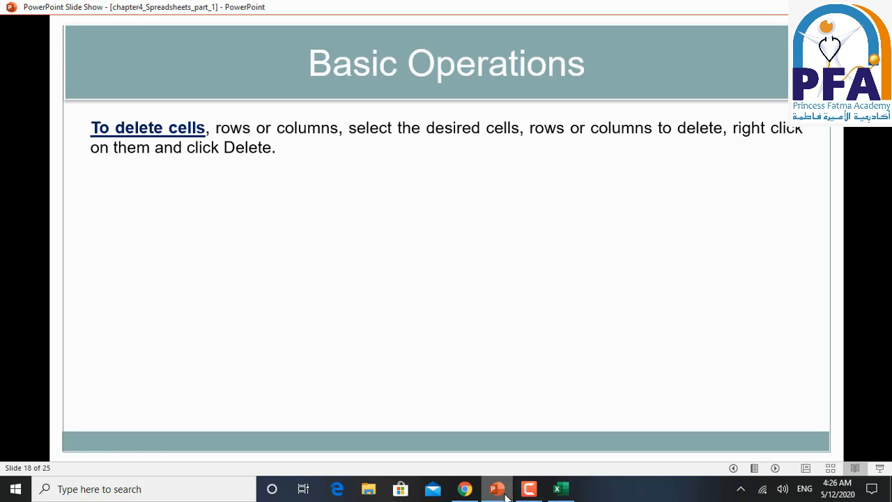
- Switch to the Excel workbook and review the delete options for the SUM formula cell V6
left_click(559, 490)
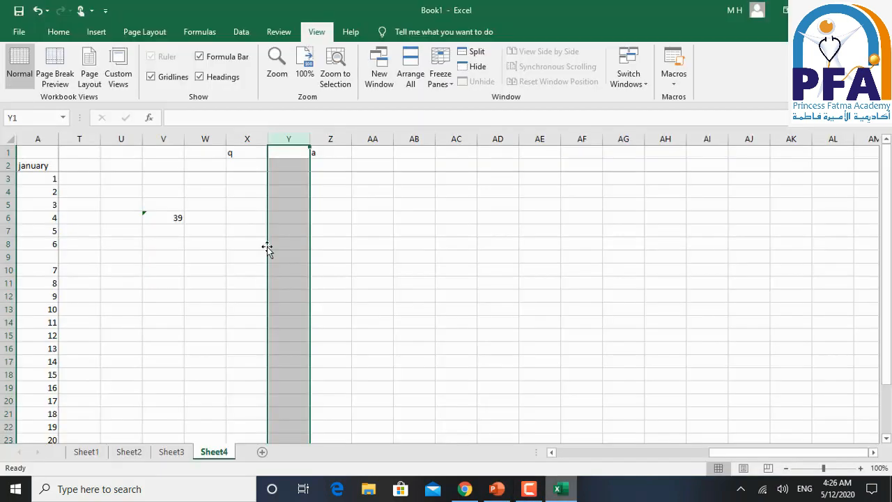
left_click(174, 218)
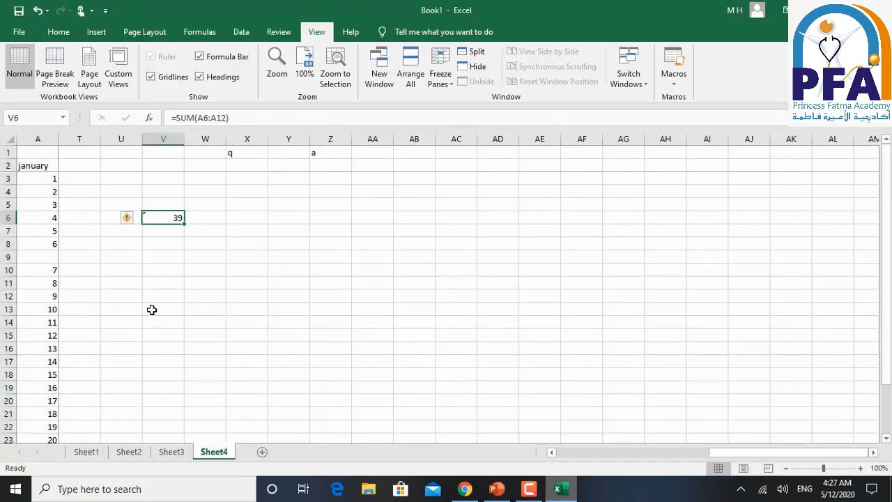
right_click(174, 216)
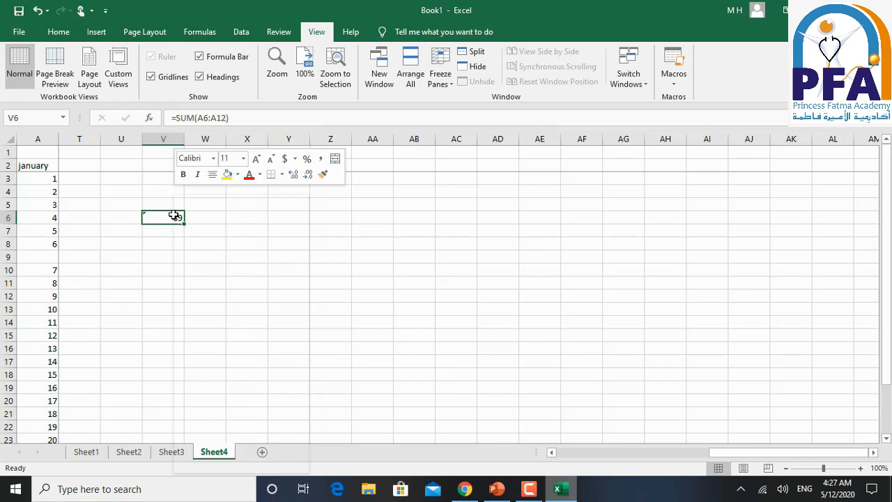
left_click(220, 320)
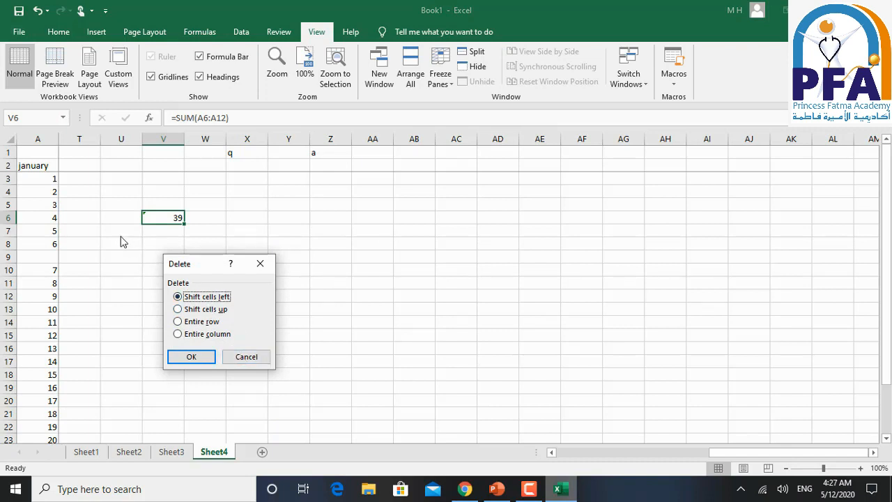
left_click(252, 355)
- Enter 1 in cell U6, 2 in cells T7 and T6, and 0 in cell W6 around the SUM formula
left_click(109, 218)
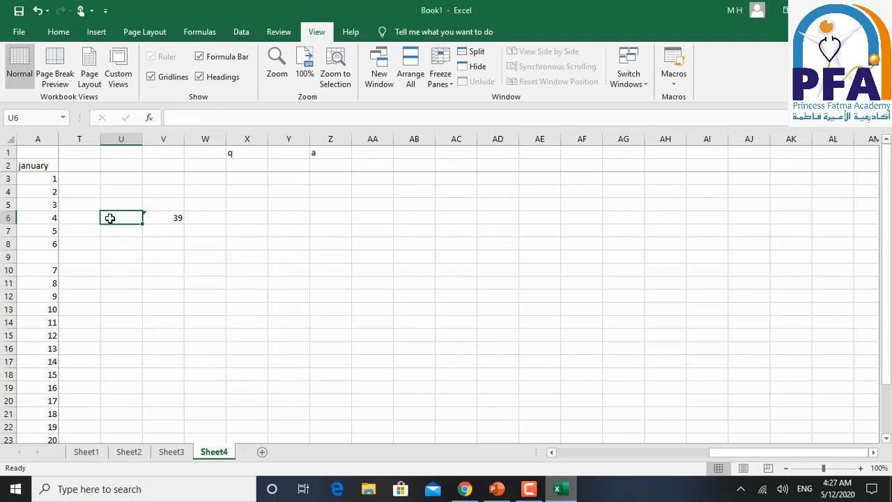
type("1")
left_click(88, 226)
type("2")
left_click(86, 217)
type("2")
left_click(215, 218)
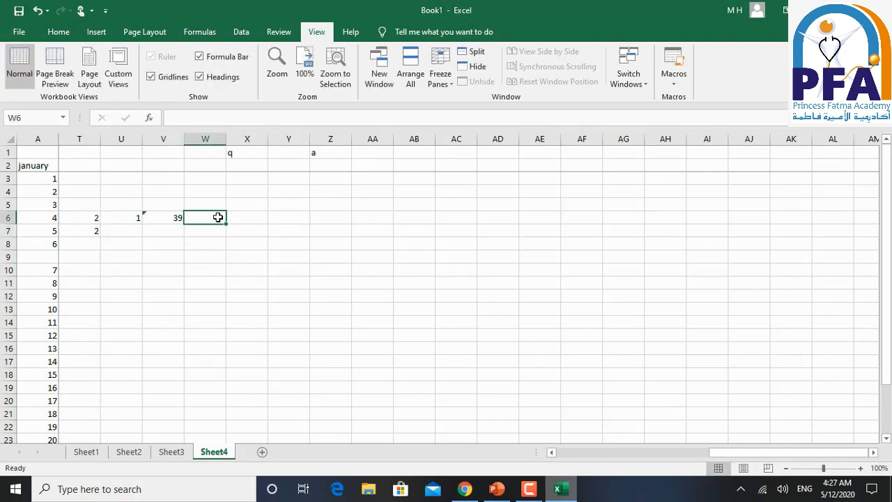
type("0")
left_click(241, 215)
type("-=")
left_click(174, 218)
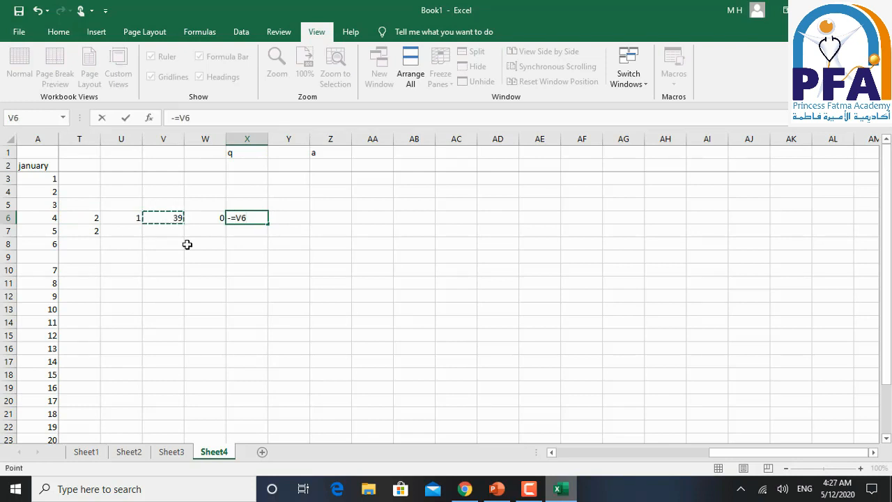
key("Escape")
- Delete cell V6 with the neighbouring cells shifted left, and undo the deletion
left_click(170, 216)
right_click(172, 217)
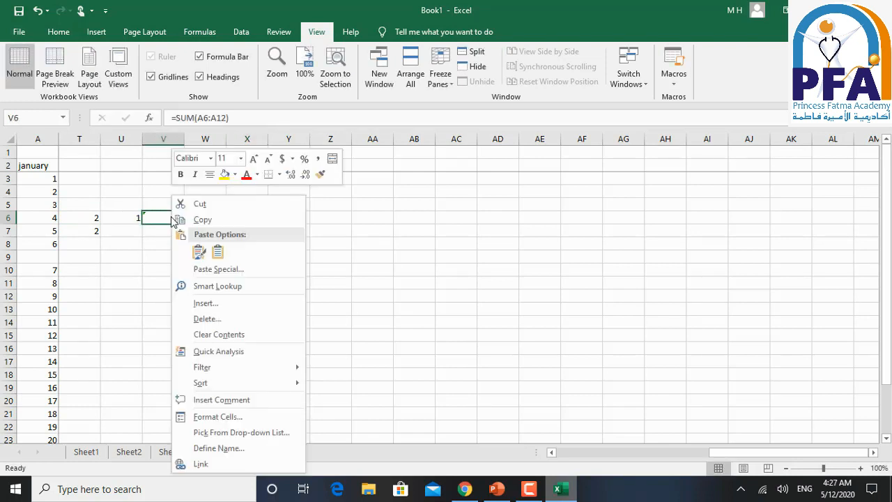
left_click(227, 319)
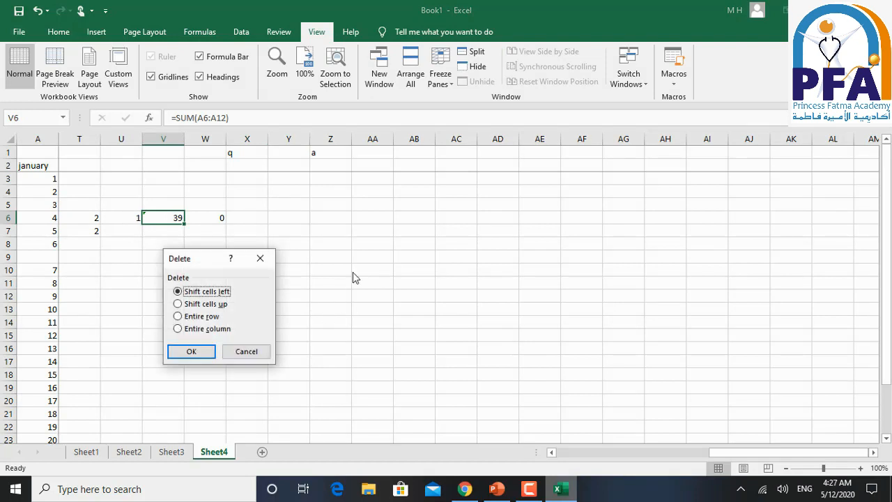
left_click_drag(216, 260, 398, 245)
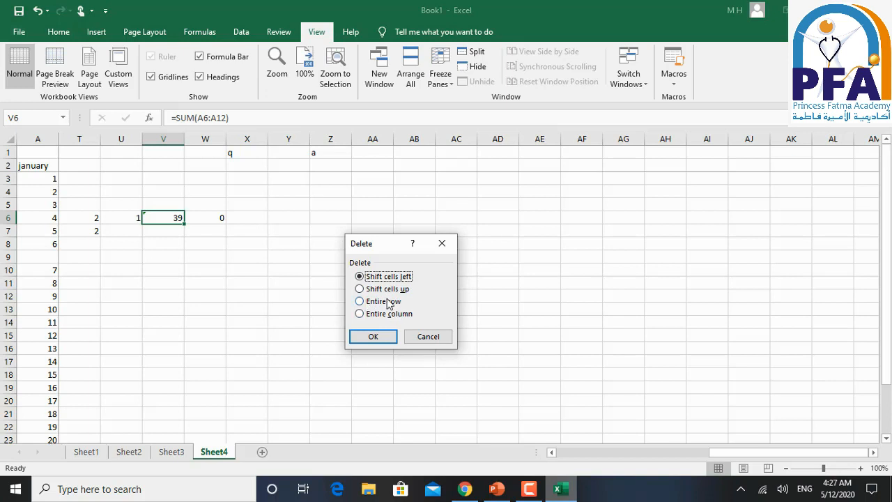
left_click(386, 338)
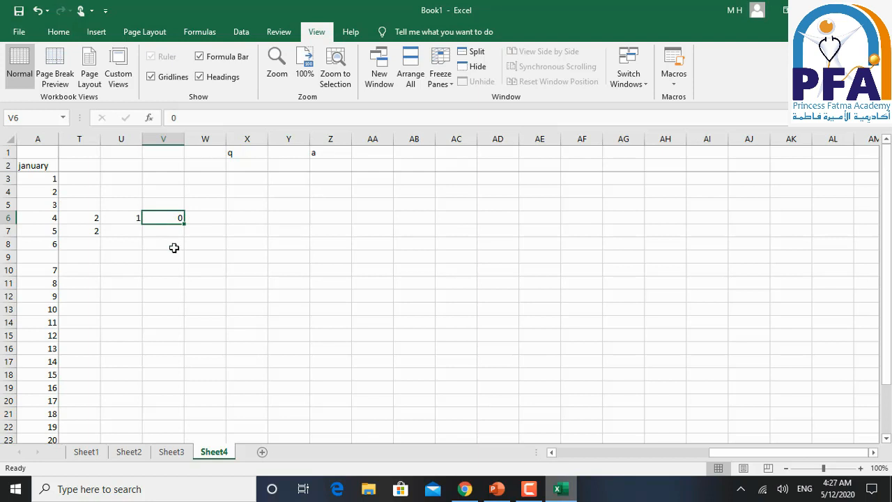
key("ctrl+z")
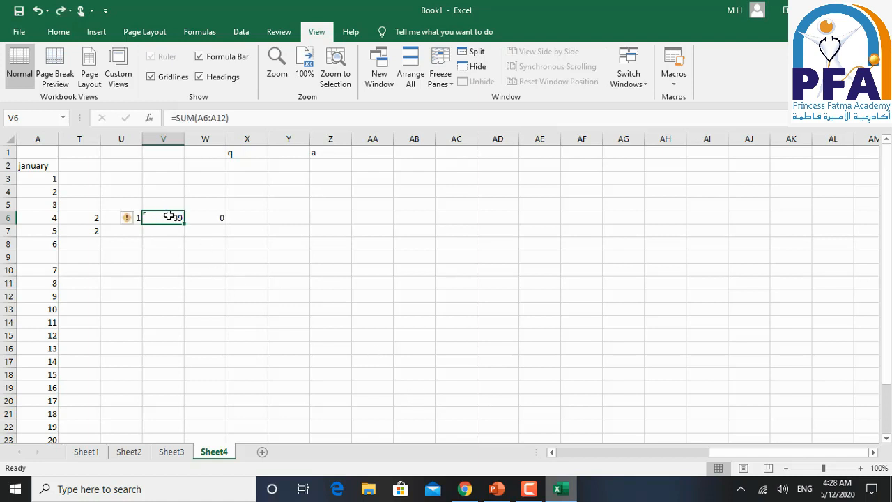
right_click(171, 214)
left_click(209, 318)
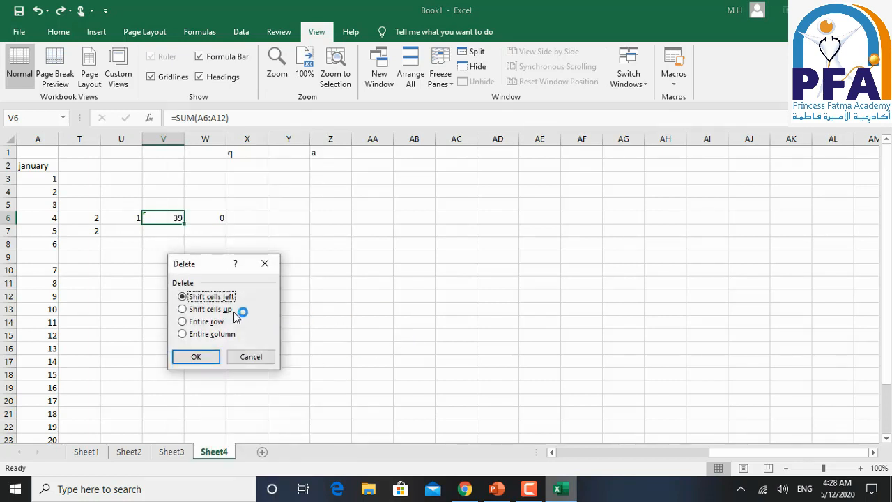
left_click(251, 356)
- Enter 4 in cell V8, 5 in cell V9 and 8 in cell V7, below the SUM formula
left_click(174, 240)
type("4")
key("Return")
type("5")
left_click(168, 233)
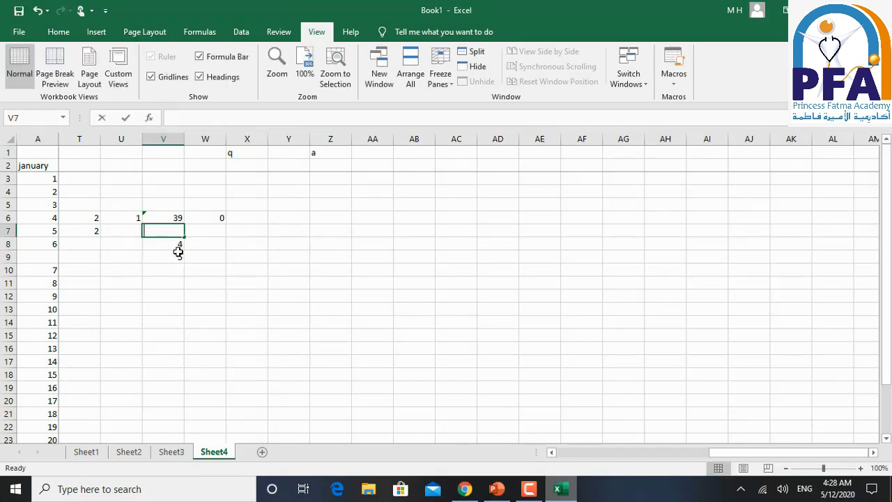
- Delete cell V6 with the cells below shifted up, and undo the deletion
left_click(156, 218)
right_click(158, 218)
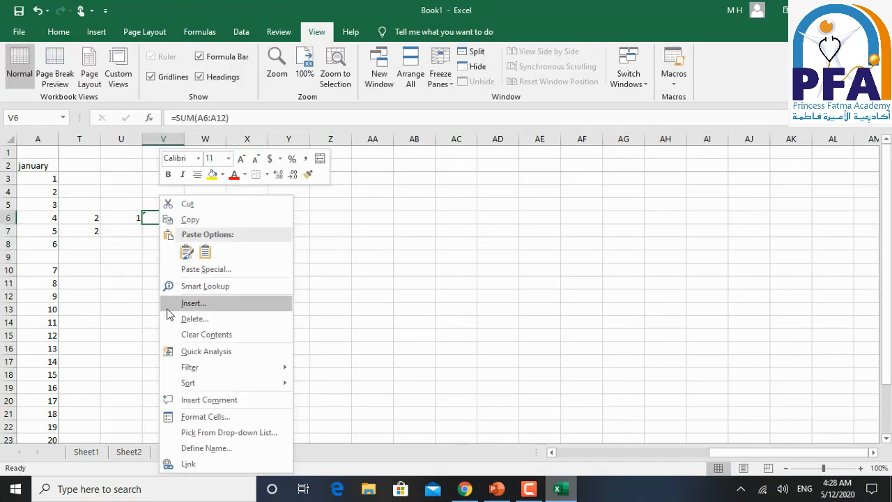
left_click(171, 319)
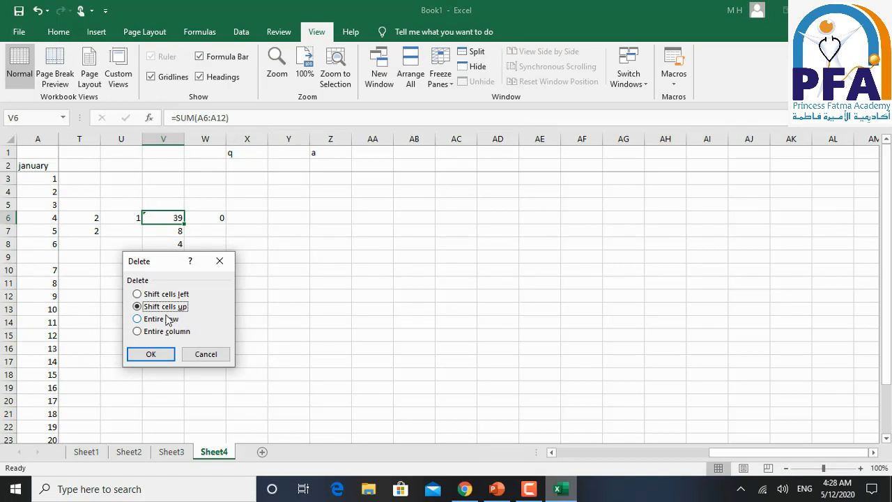
left_click(165, 357)
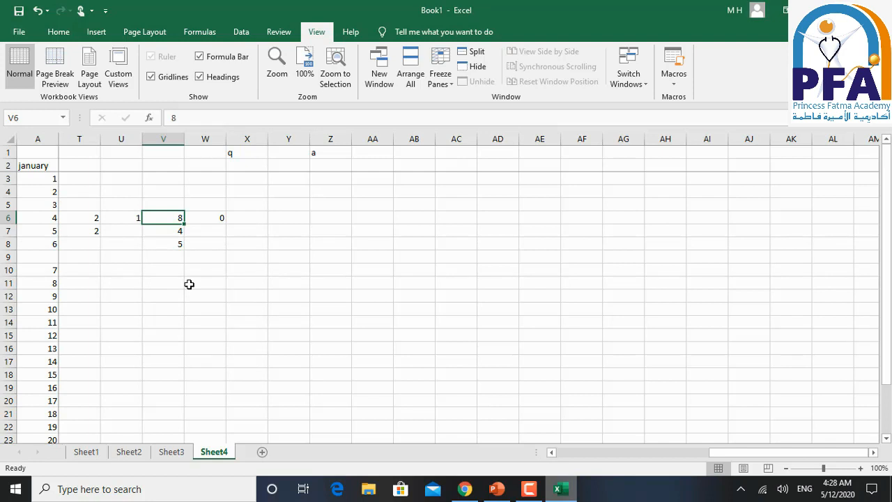
key("ctrl+z")
- Delete the entire row containing cell V6, and undo the row deletion
right_click(183, 258)
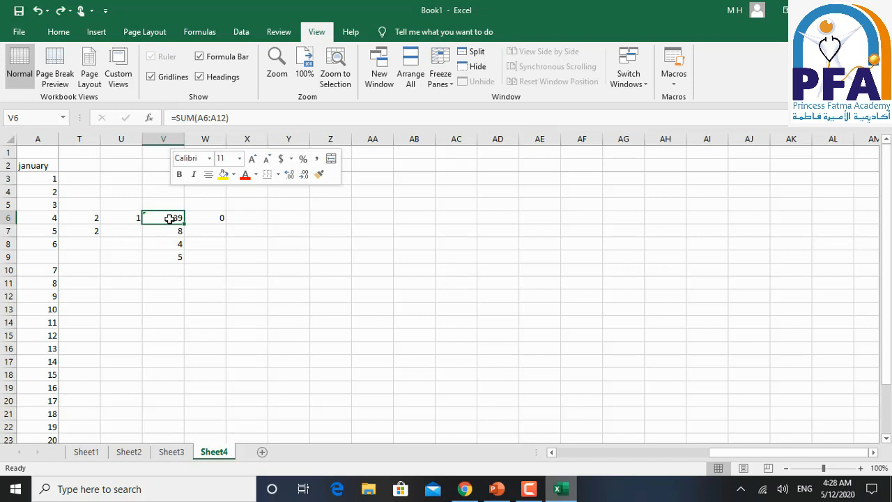
right_click(170, 218)
left_click(202, 317)
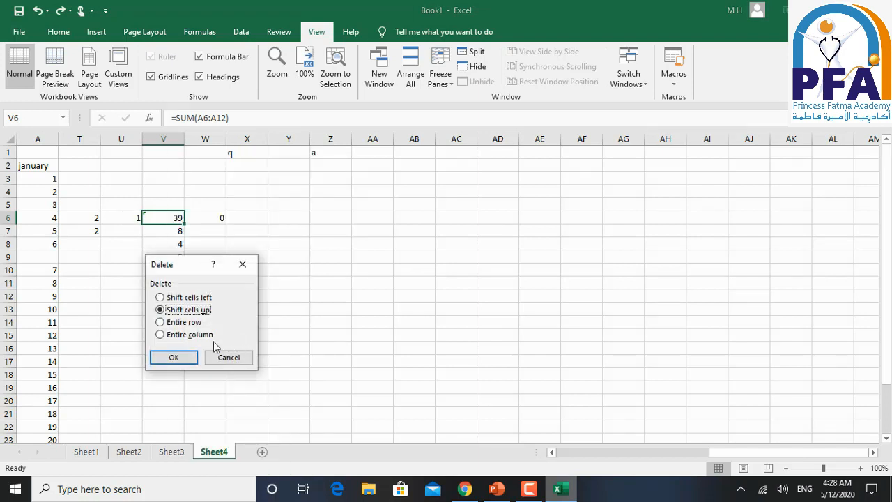
left_click(190, 323)
left_click(188, 358)
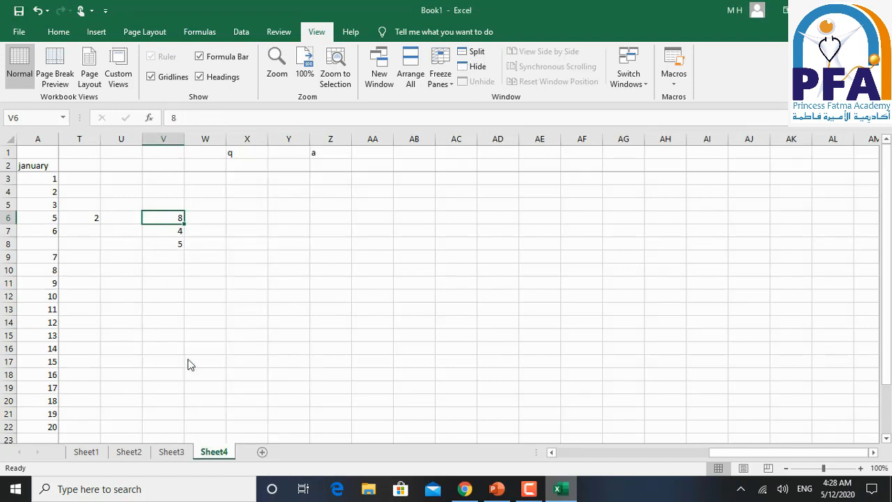
key("ctrl+z")
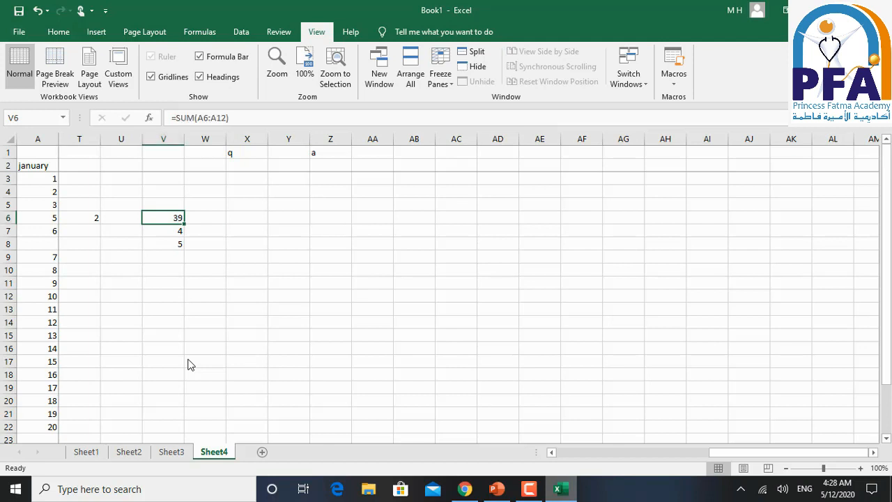
- Delete the entire column containing the SUM formula cell V6
right_click(168, 218)
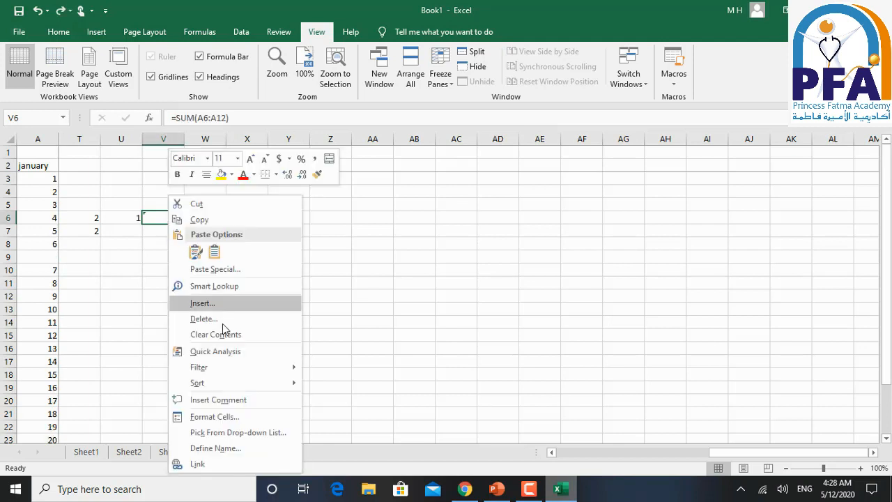
left_click(222, 323)
left_click(208, 337)
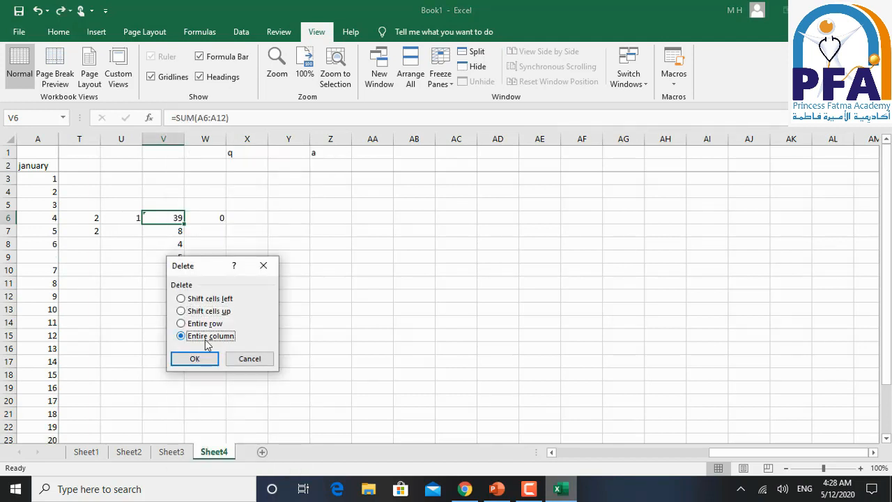
left_click(206, 358)
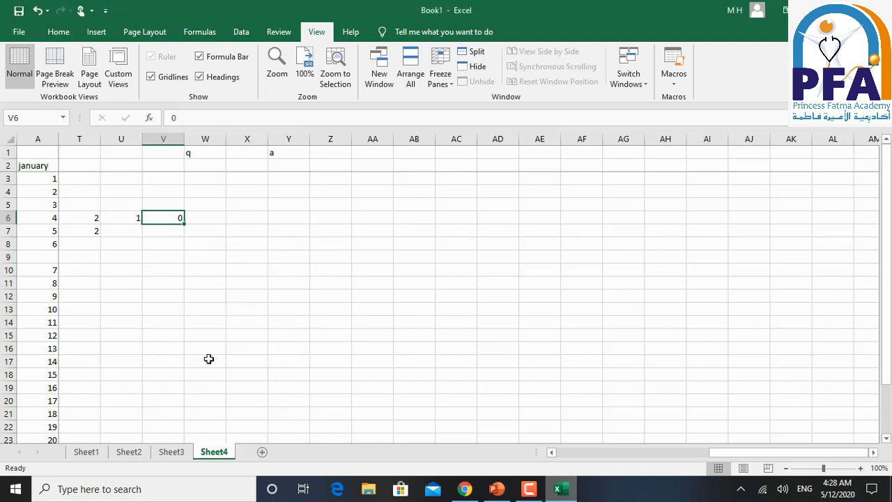
- Switch to the PowerPoint slide show and reveal the Working With Worksheets heading and the instructions for inserting a single sheet on slide 18
left_click(497, 490)
left_click(454, 363)
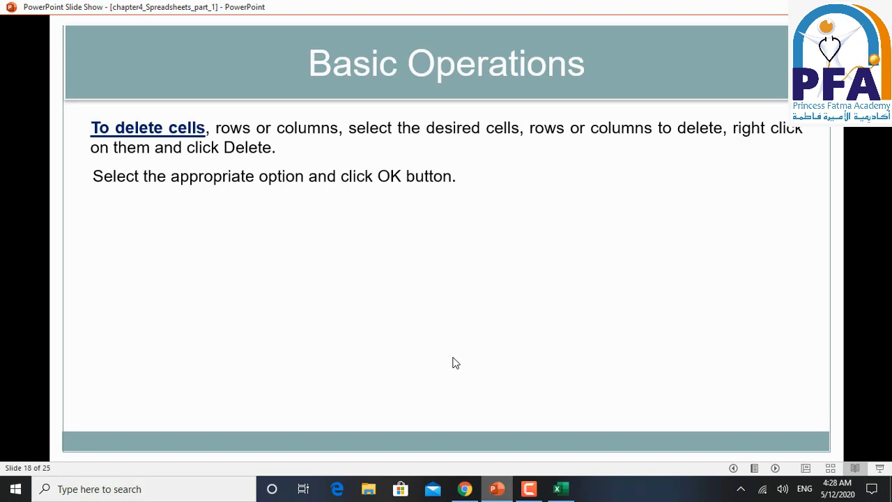
left_click(411, 291)
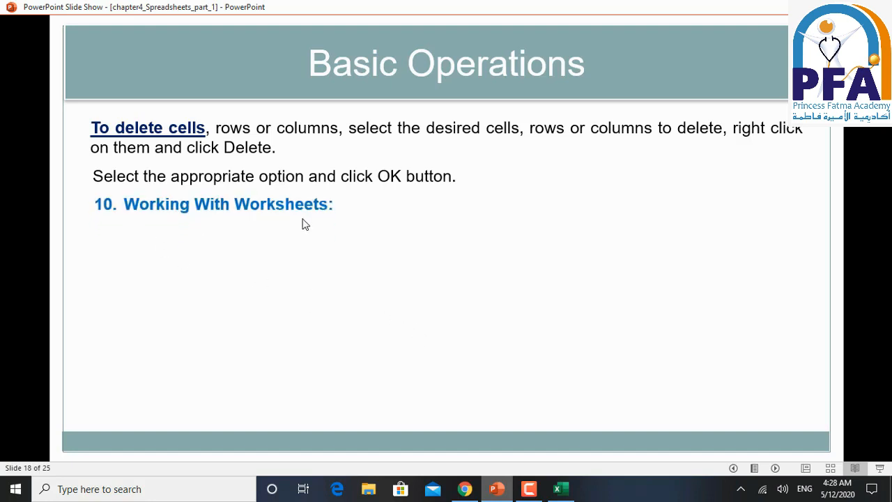
left_click(322, 265)
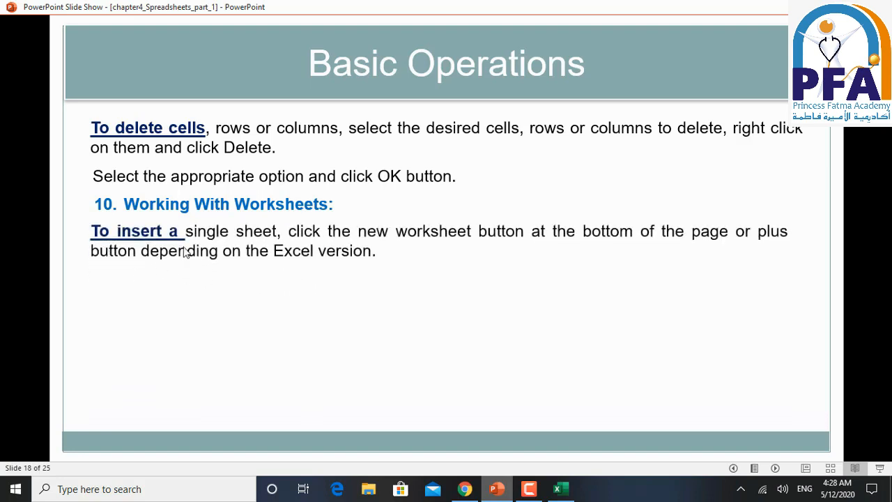
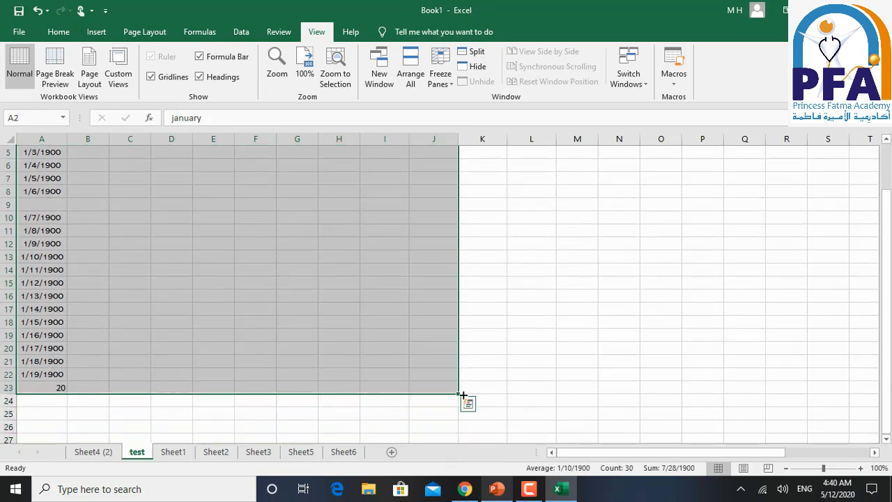
- Switch to the PowerPoint slide show and reveal the first two Sorting Data instructions on slide 22
left_click(497, 489)
left_click(229, 349)
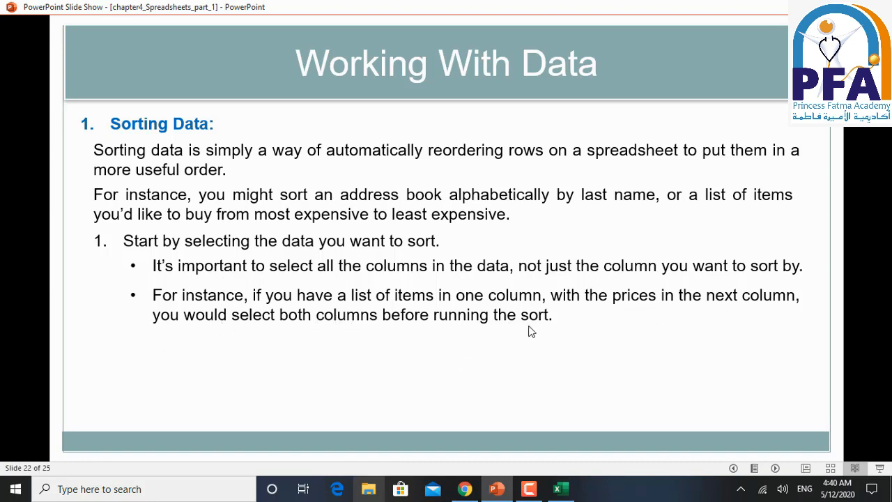
left_click(551, 364)
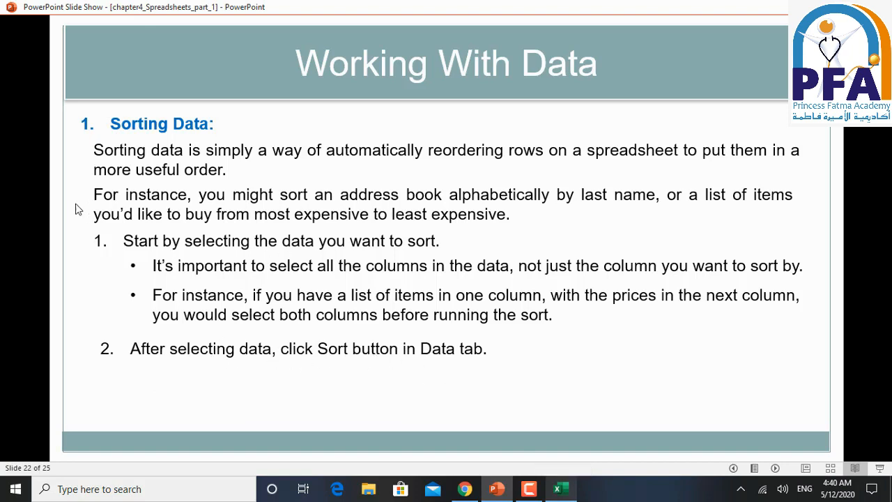
- Switch to Excel, open the Sort settings for the selected month table on the test sheet, and choose january as the sort column
left_click(556, 489)
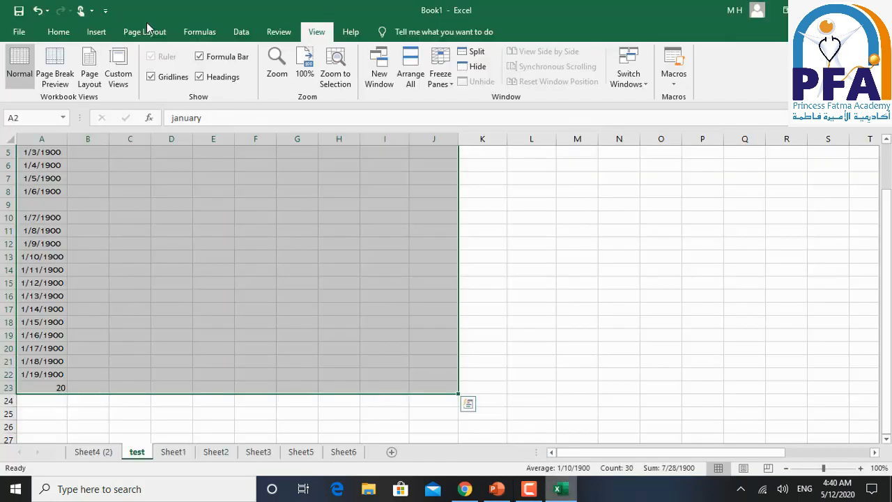
left_click(241, 34)
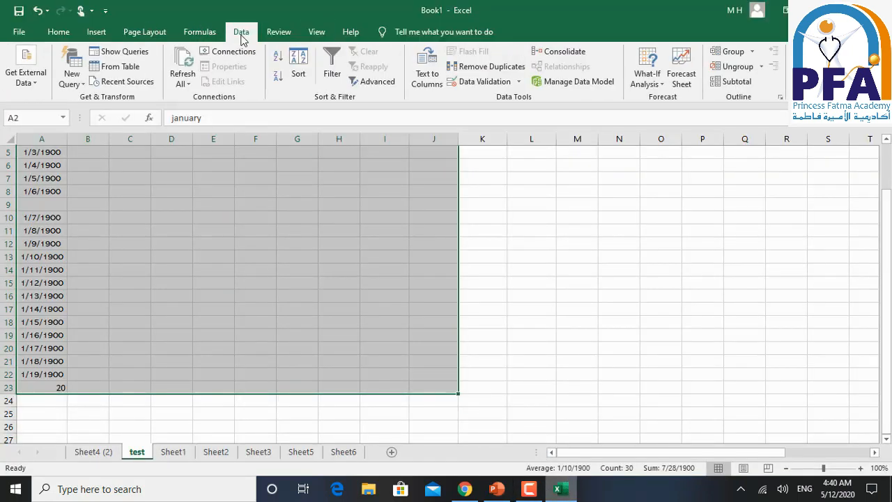
left_click(295, 67)
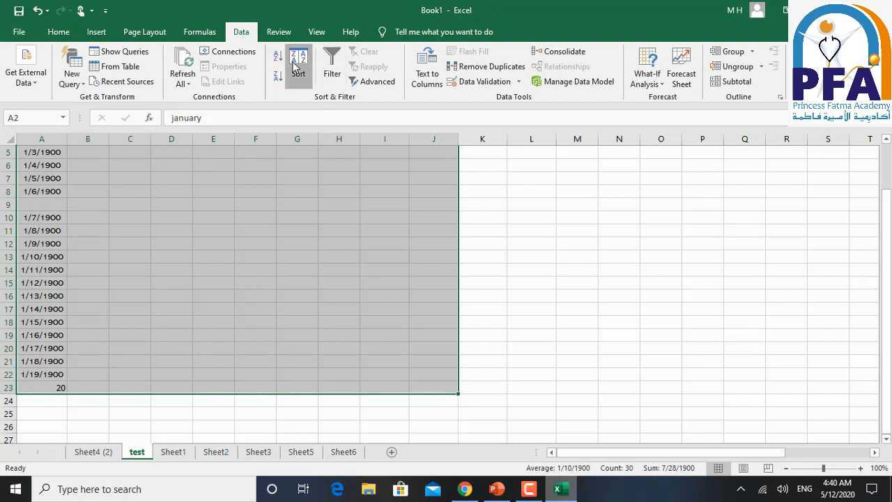
left_click_drag(354, 85, 387, 184)
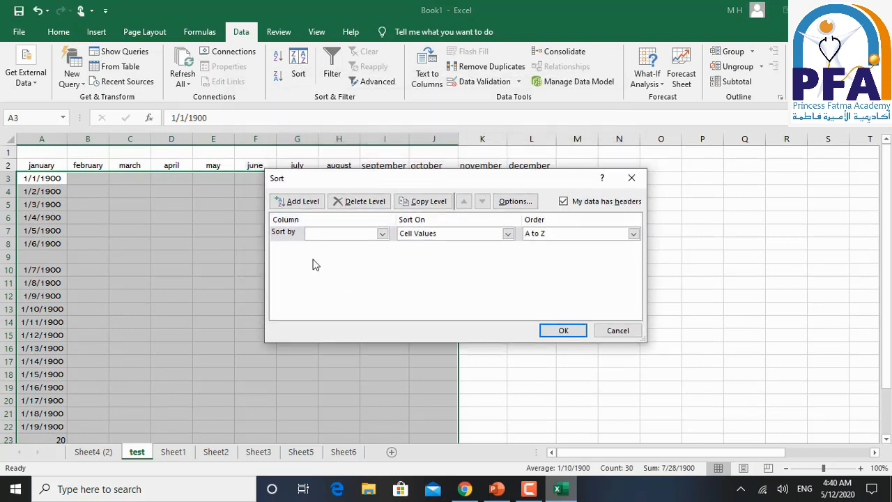
left_click(382, 233)
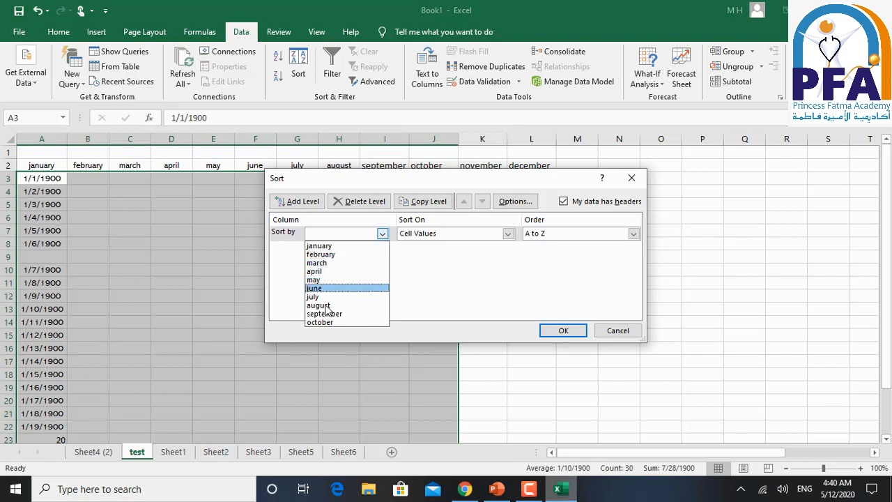
left_click(338, 244)
left_click(382, 234)
left_click(348, 244)
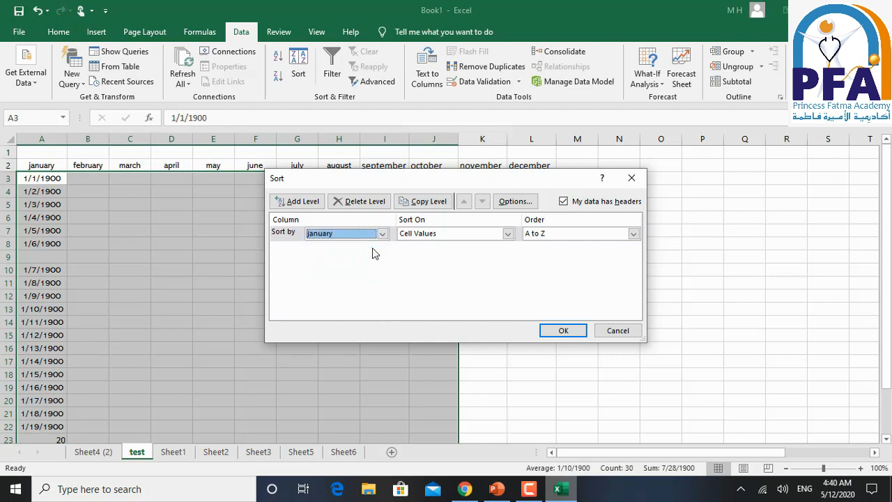
- Sort the january column on Cell Values in Newest to Oldest order and apply the sort
left_click(507, 234)
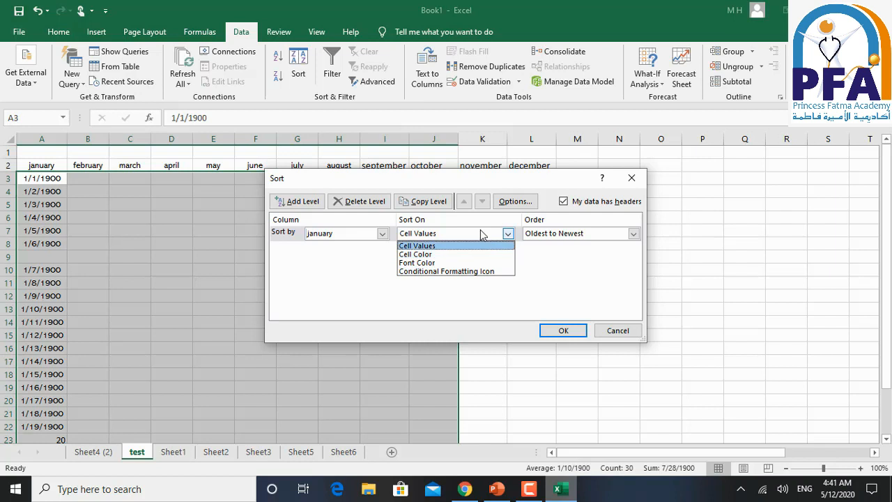
left_click(481, 234)
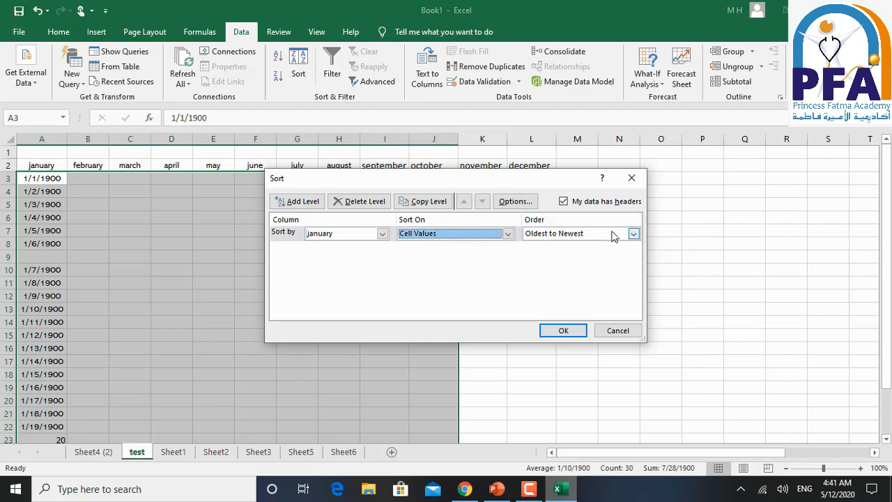
left_click(633, 234)
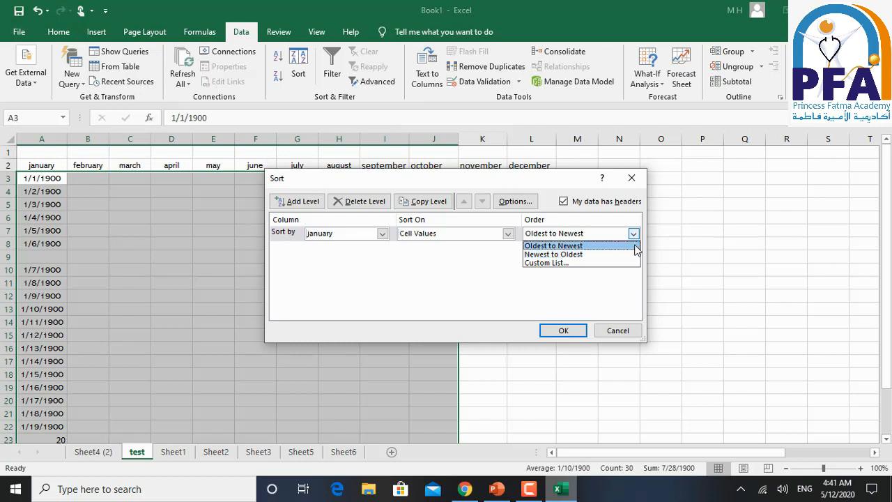
left_click(636, 247)
left_click(632, 234)
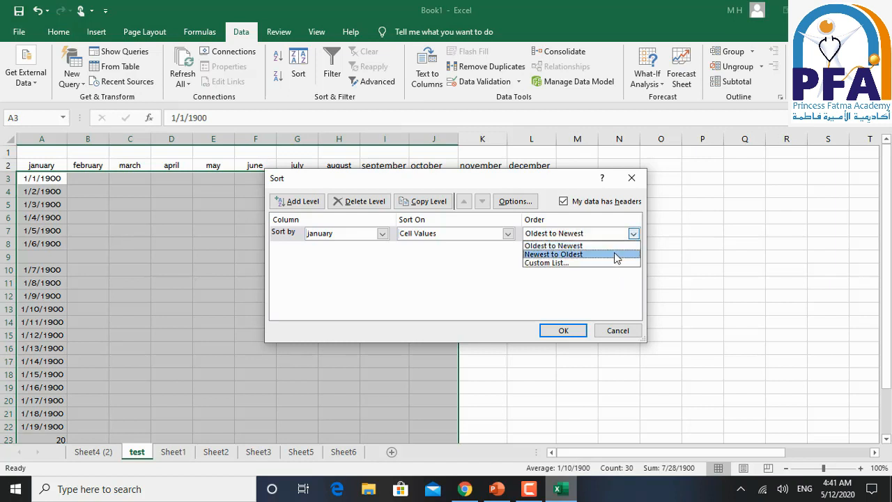
left_click(616, 254)
left_click(577, 330)
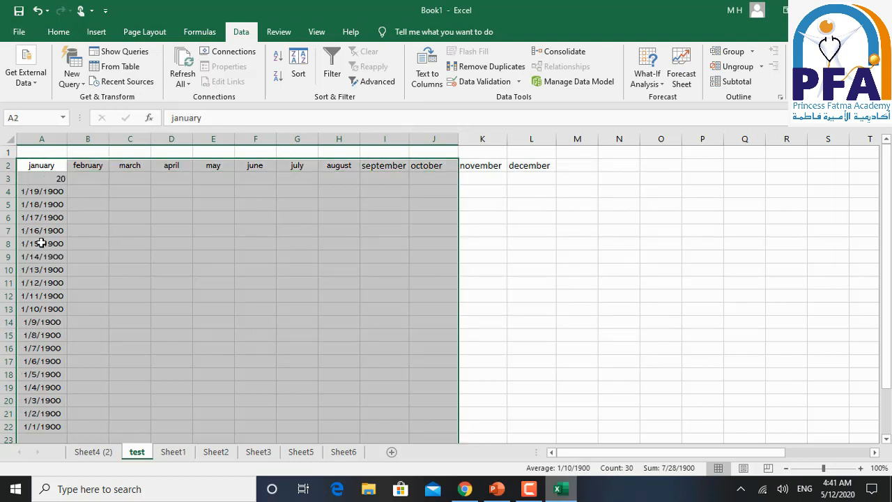
- Reveal the header row instruction on slide 22 in PowerPoint, and review the Sort by column choices for the month table in Excel
left_click(498, 490)
left_click(512, 369)
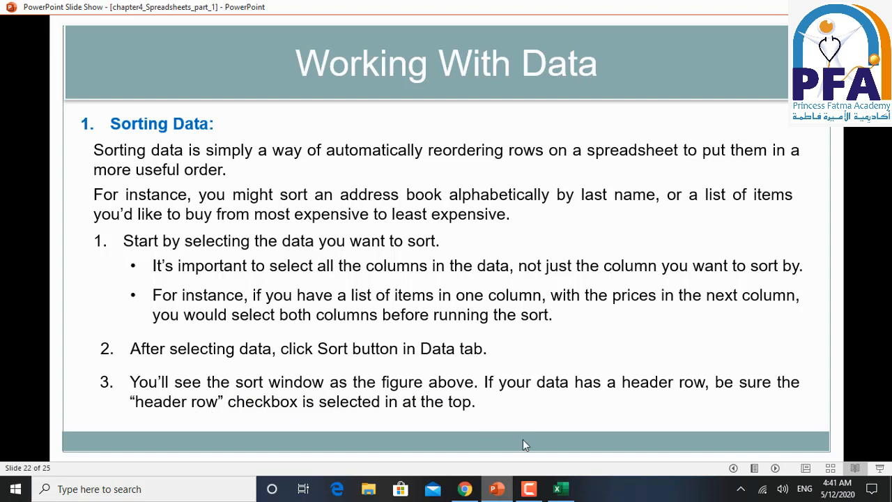
left_click(557, 488)
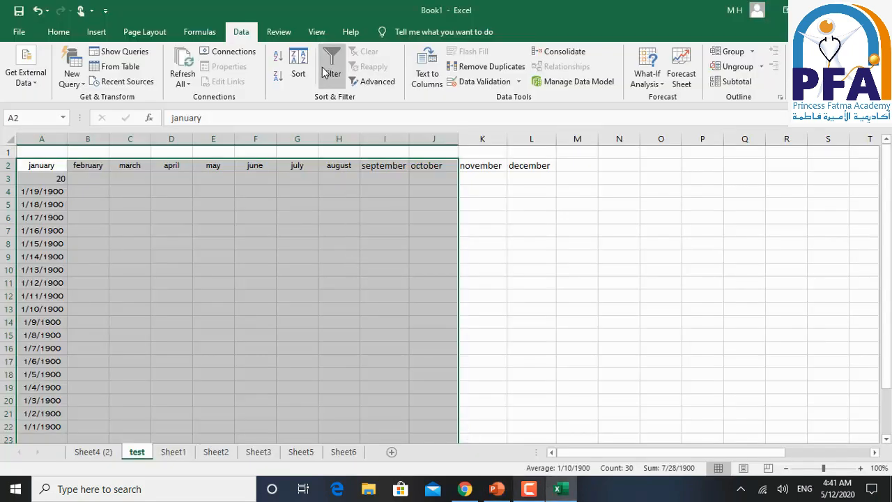
left_click(298, 63)
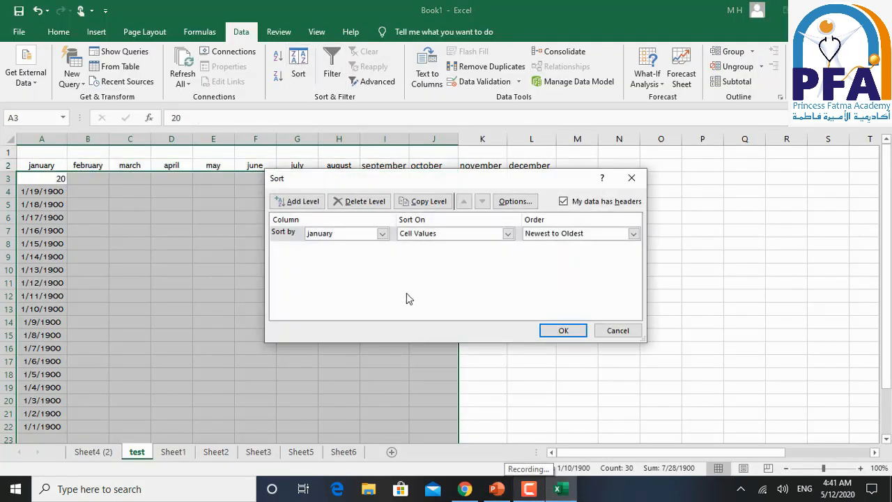
left_click(382, 233)
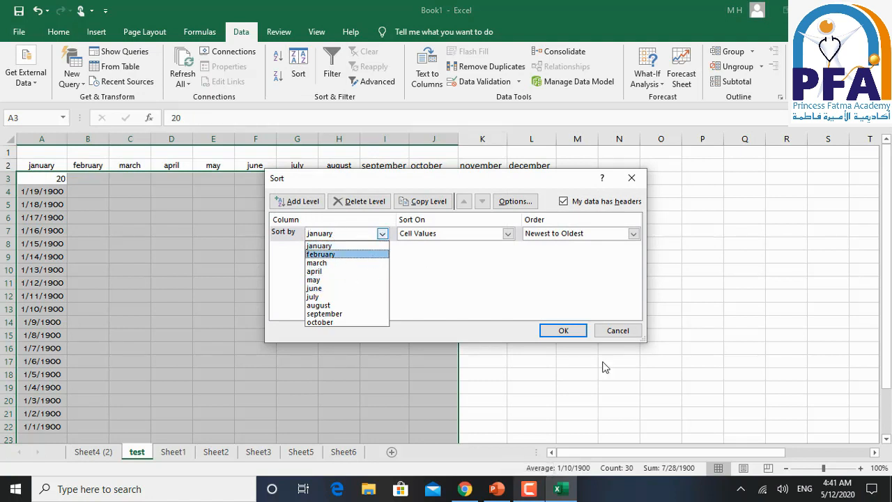
left_click(617, 330)
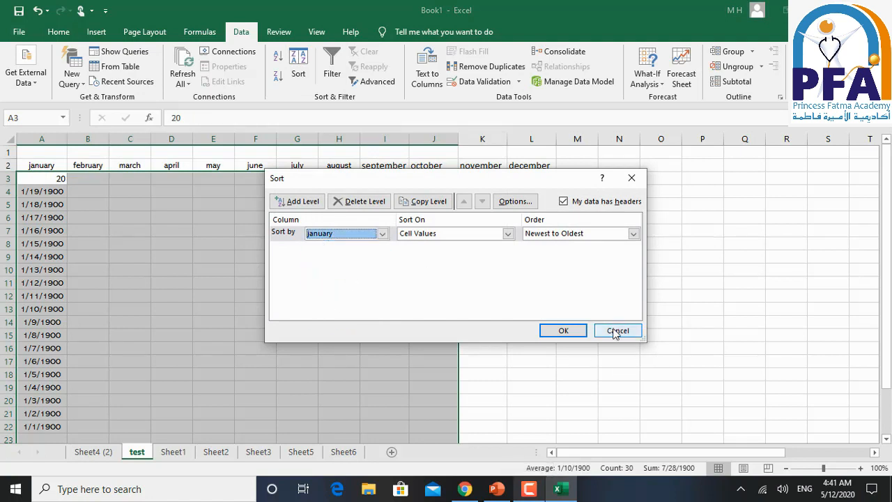
left_click(616, 330)
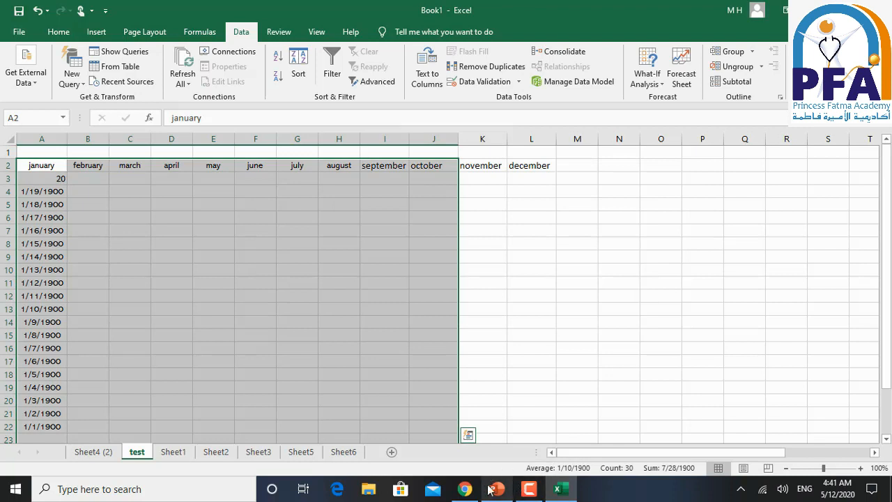
- Switch to the PowerPoint slide show, advance to slide 23 and reveal sorting instructions 4 to 6
left_click(493, 487)
left_click(457, 396)
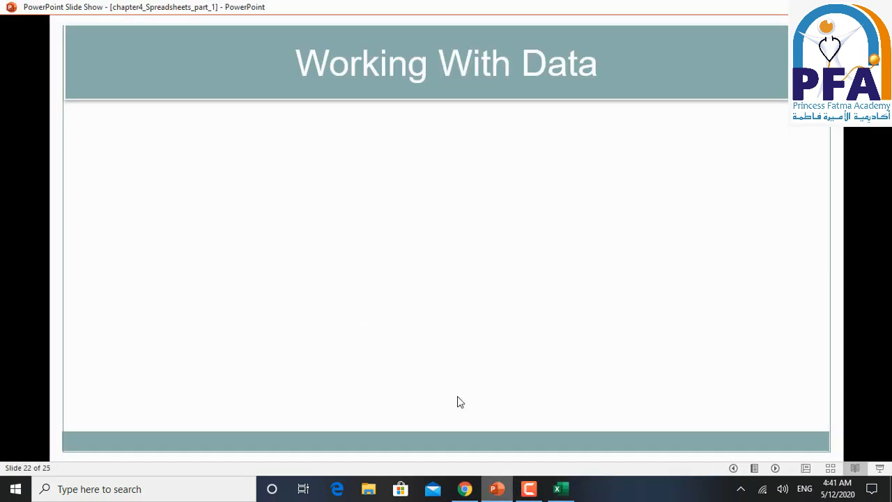
left_click(420, 376)
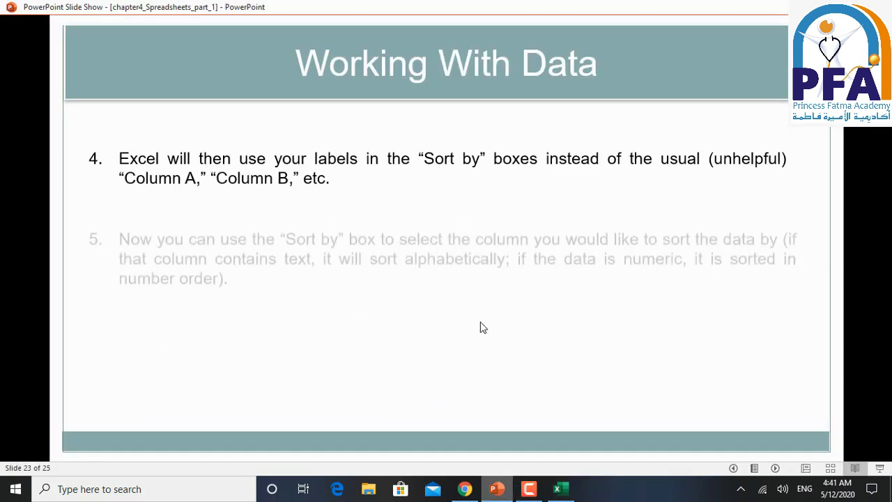
left_click(206, 345)
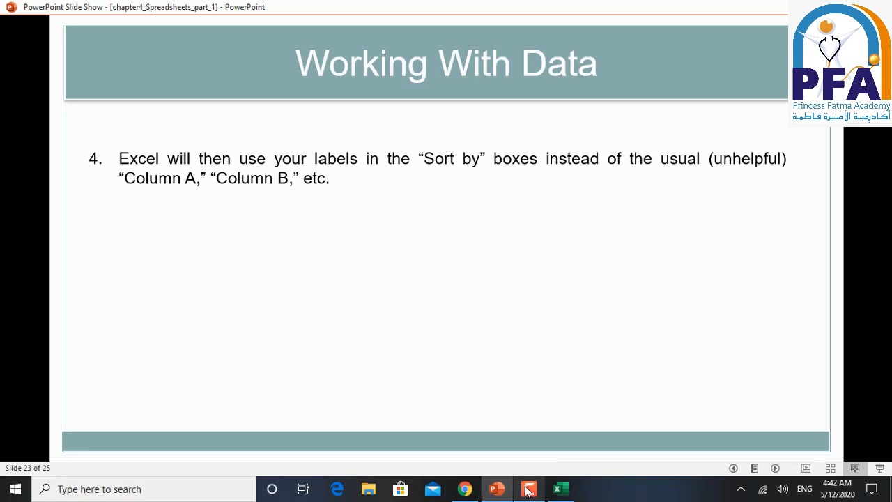
left_click(509, 407)
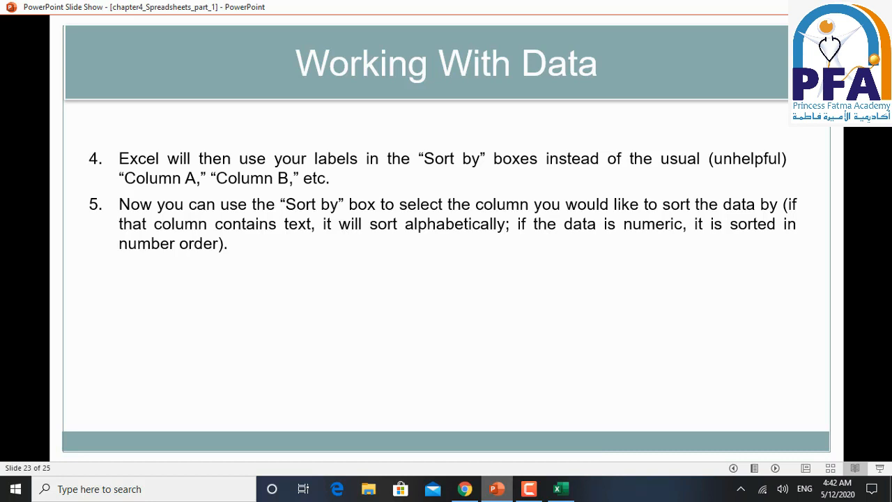
left_click(467, 357)
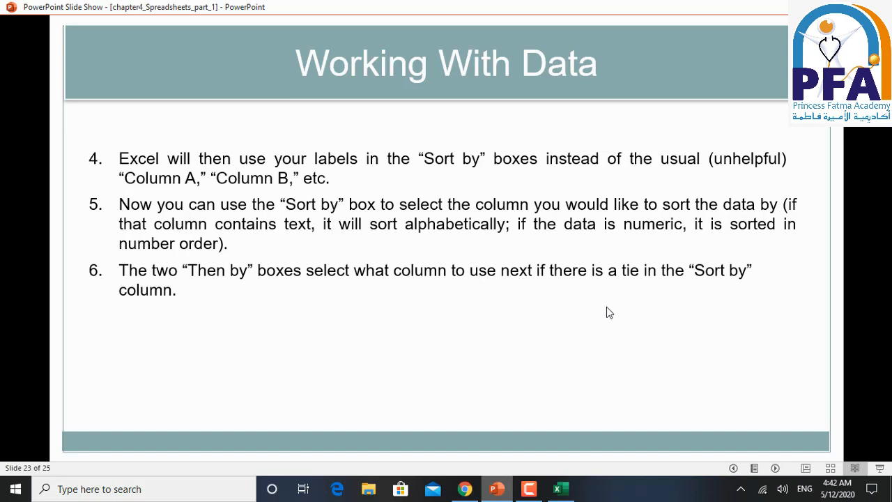
- Switch to Excel and add a second sorting level to the month table that uses the february column
left_click(558, 489)
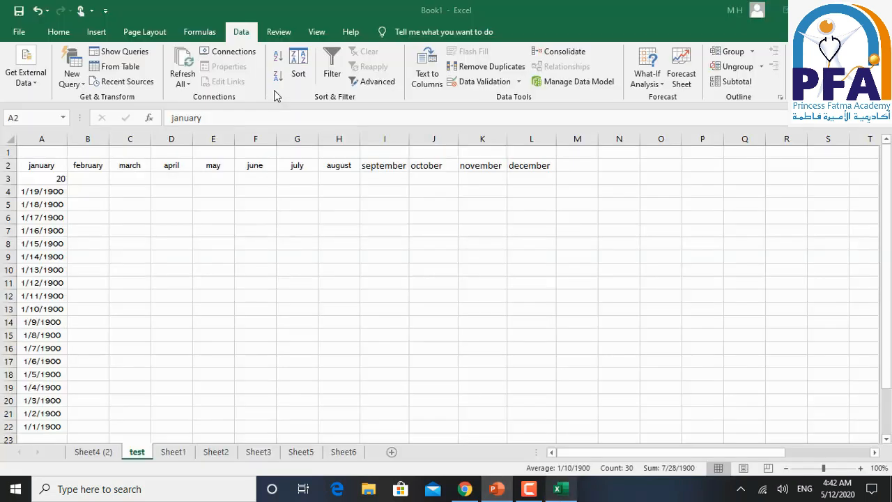
left_click(301, 68)
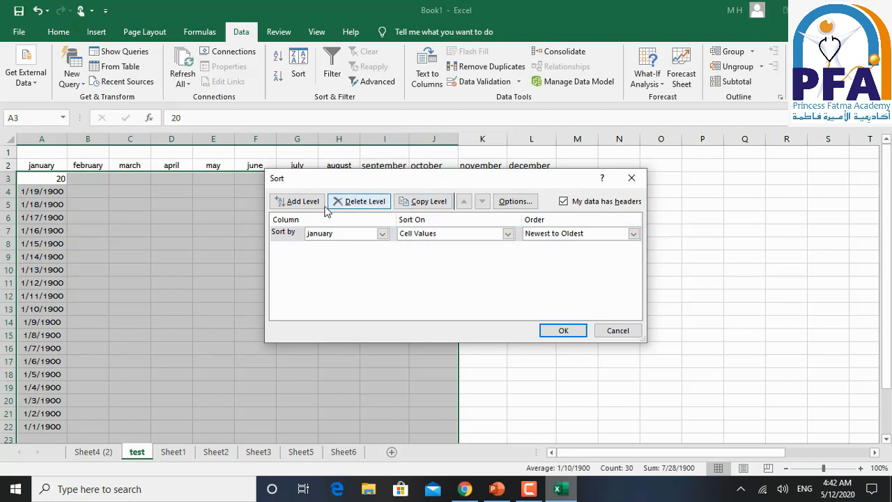
left_click(300, 202)
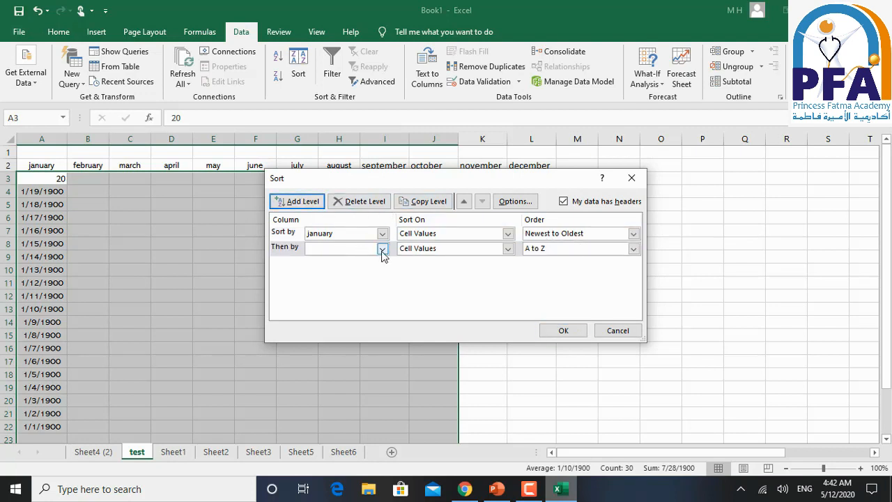
left_click(381, 250)
left_click(372, 269)
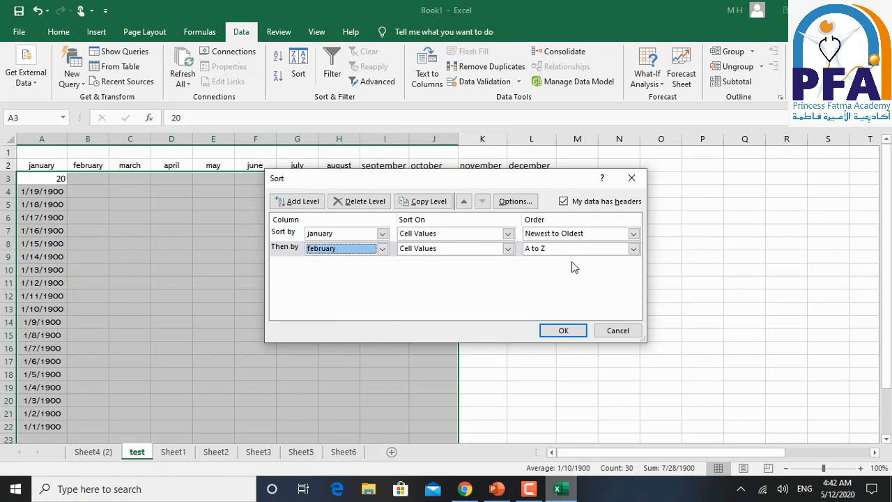
- Keep the february level on Cell Values in A to Z order and apply the two-level sort
left_click(509, 250)
left_click(510, 250)
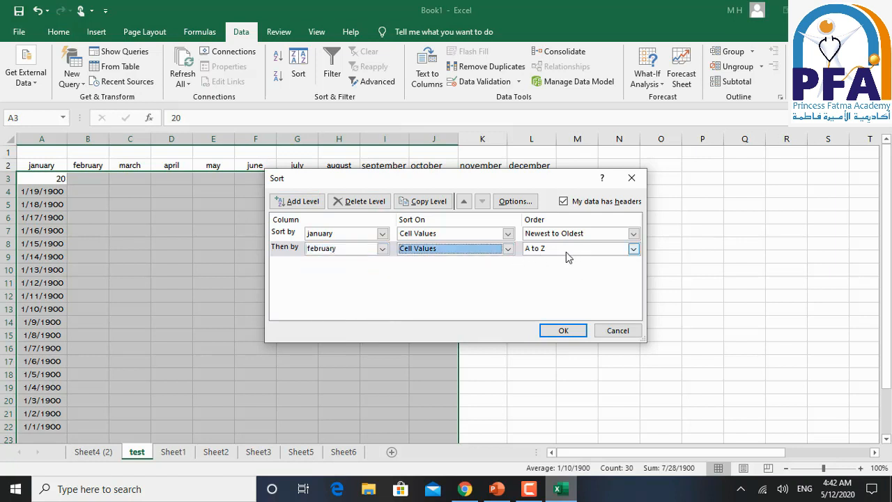
left_click(544, 251)
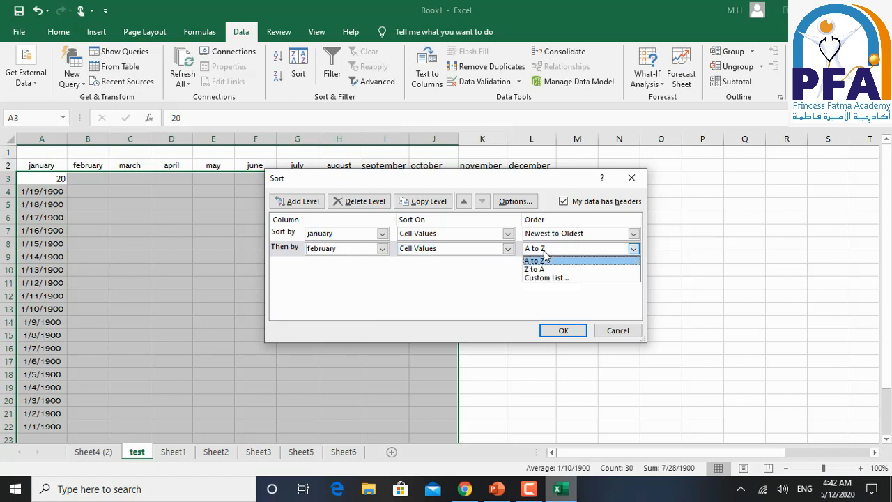
left_click(545, 254)
left_click(577, 331)
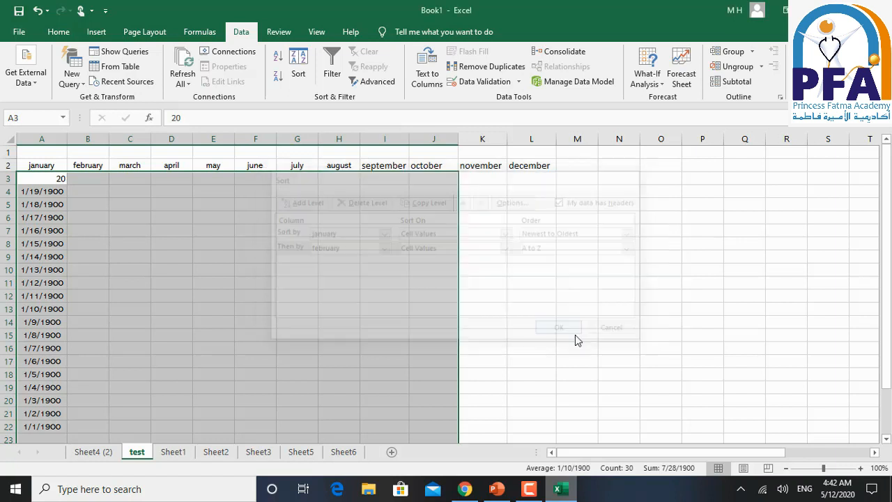
- Switch to the PowerPoint slide show, reveal the Add Level instruction on slide 23, and advance to Filtering Data on slide 24
left_click(497, 490)
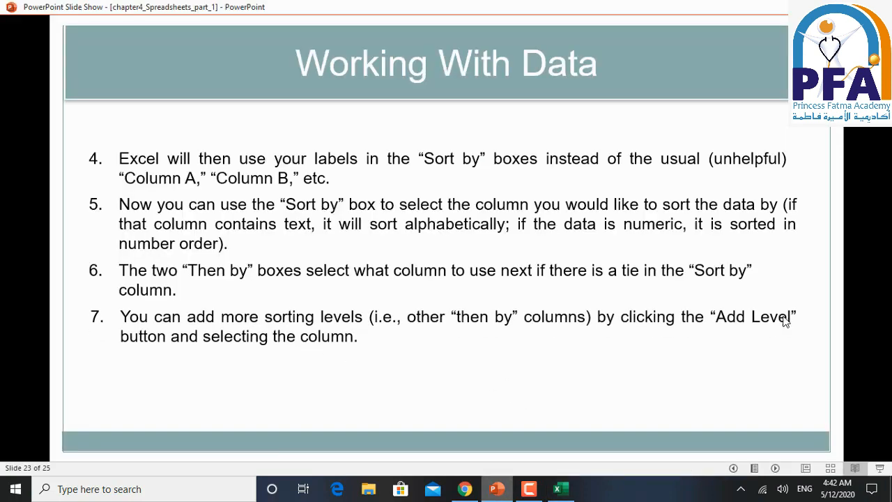
left_click(592, 367)
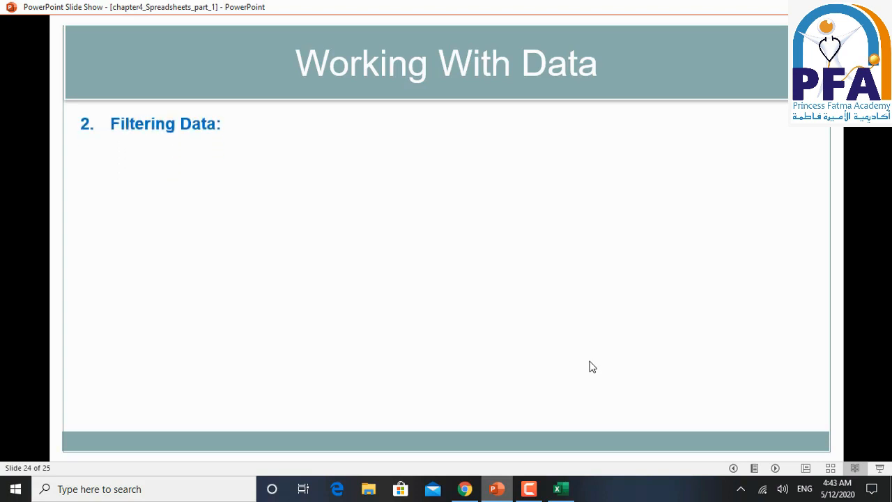
left_click(527, 367)
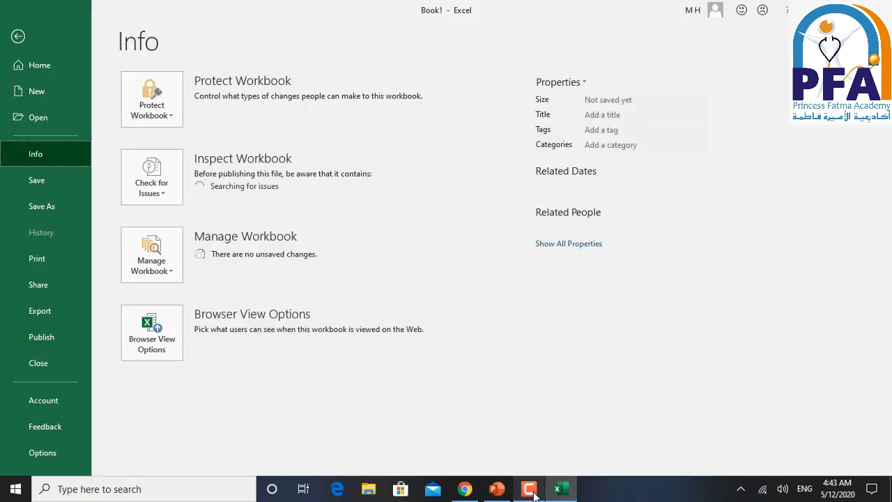
- Switch to the Pivot Table sheet of the exam workbook in Excel
left_click(534, 494)
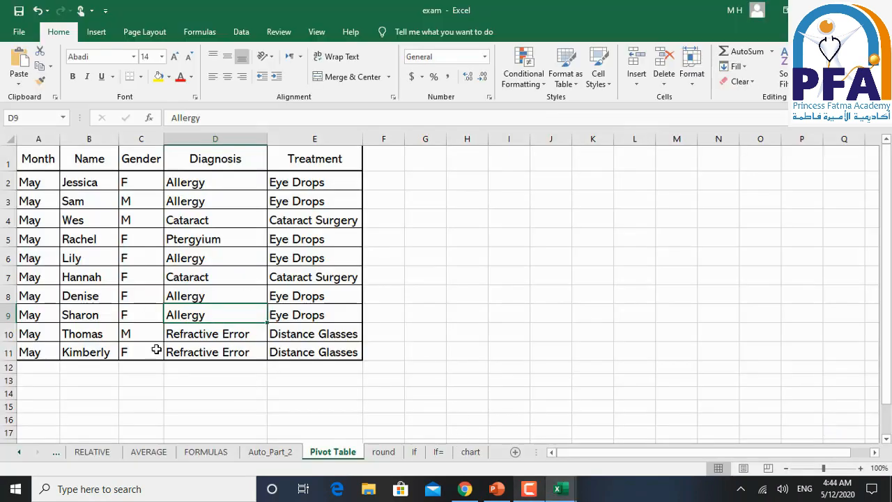
- Select header row 1 of the Pivot Table sheet in Excel, and reveal the AutoFilter instruction on slide 24 in PowerPoint
left_click(494, 492)
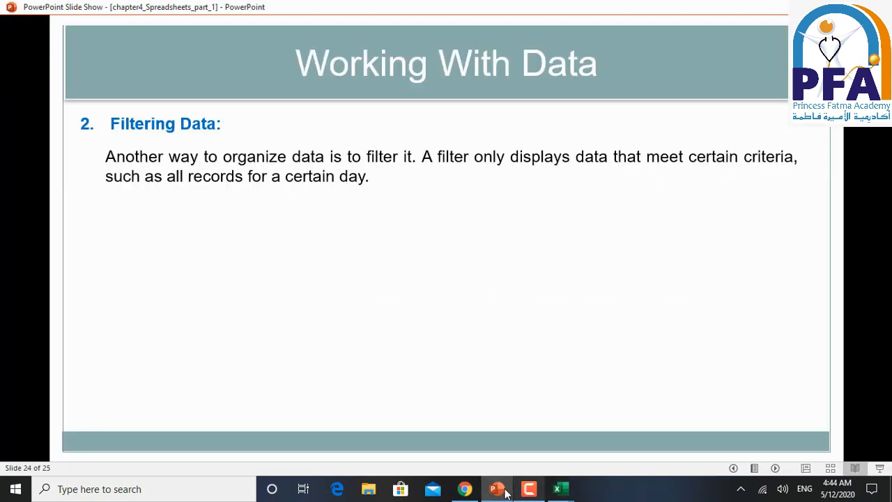
left_click(545, 487)
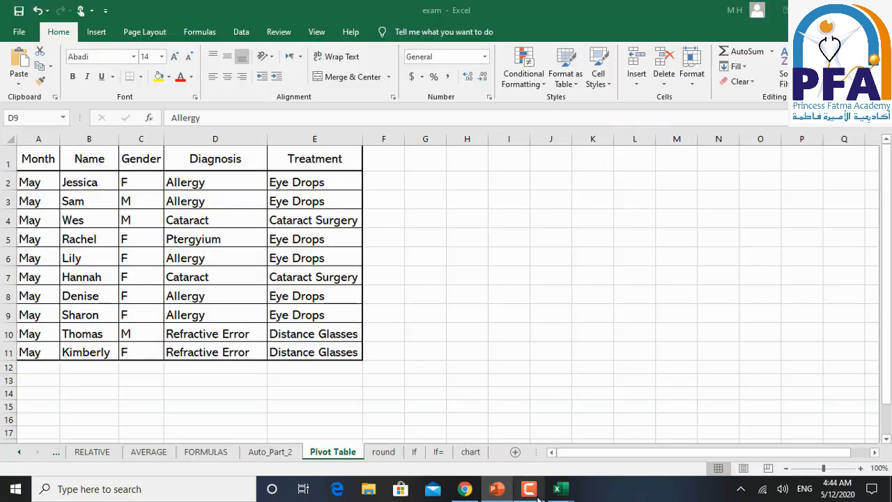
left_click(9, 159)
left_click(509, 490)
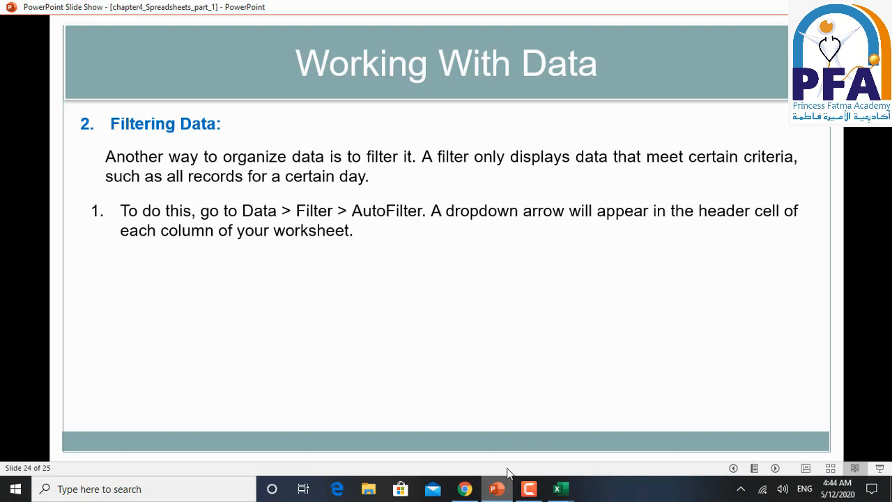
- Switch back to Excel and turn on filtering for the header row of the Pivot Table sheet
key("alt+Tab")
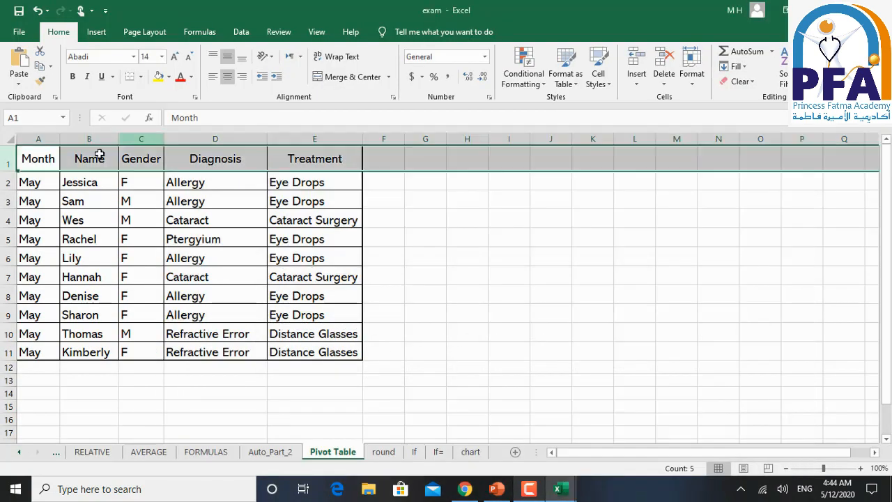
left_click(242, 37)
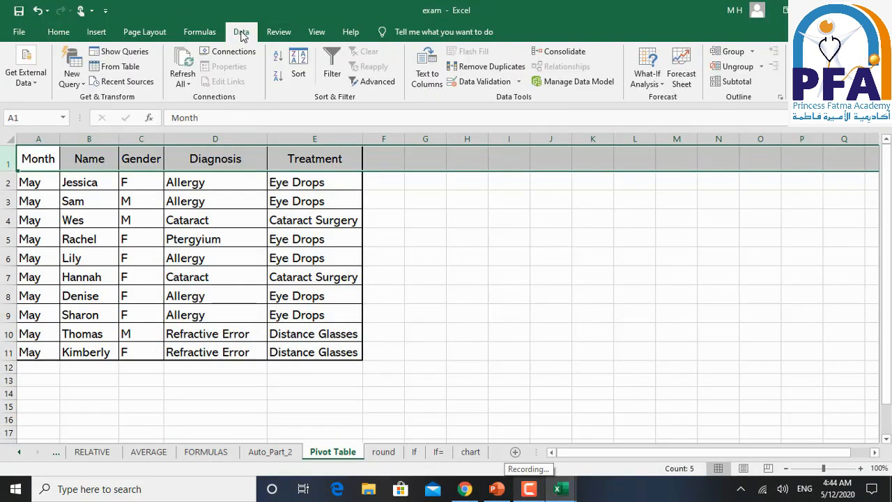
left_click(339, 65)
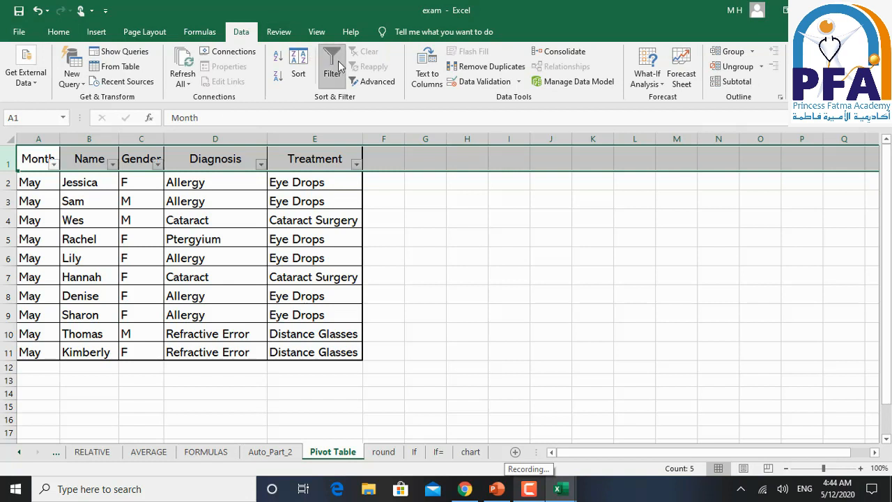
left_click(169, 214)
left_click(47, 159)
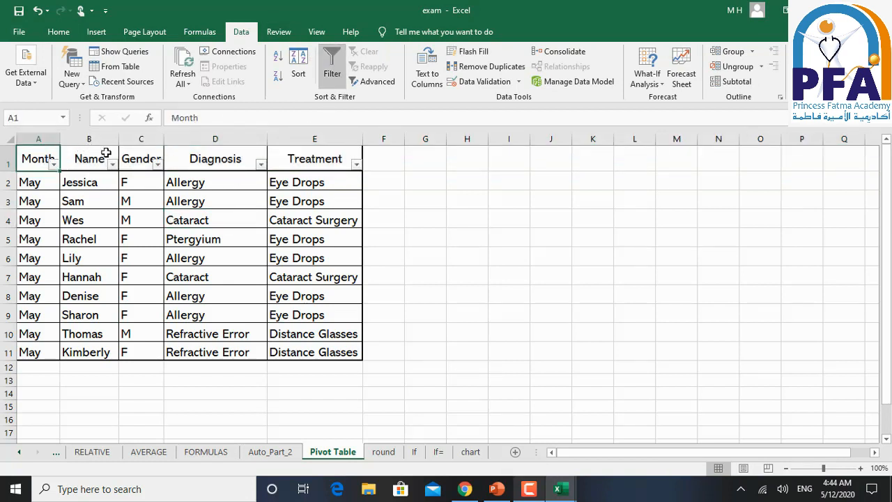
left_click(105, 150)
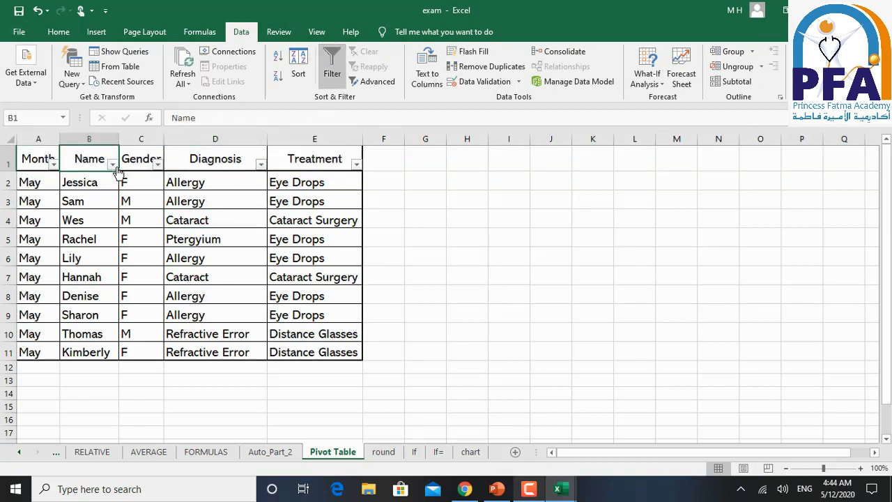
- Filter the Gender column to show only the F records
left_click(161, 163)
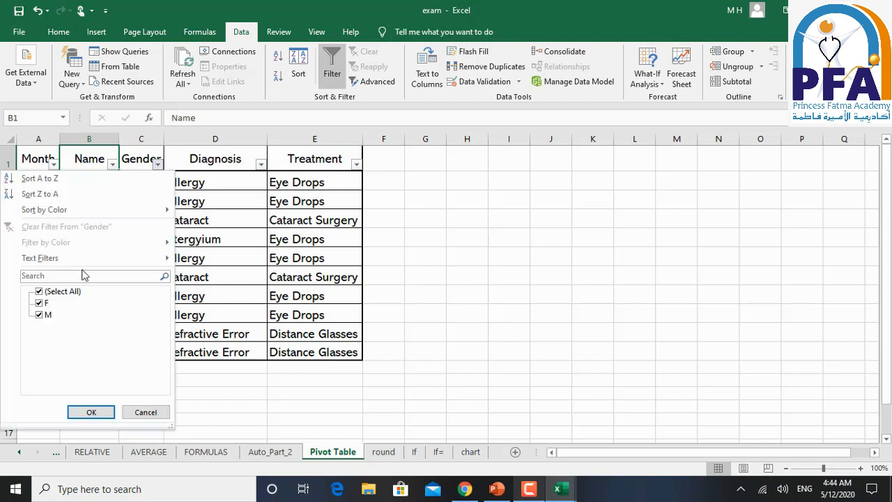
left_click(40, 291)
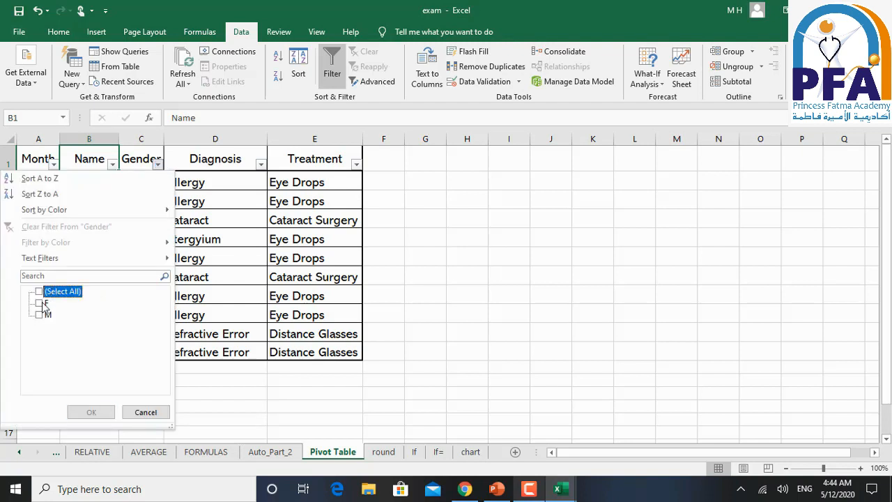
left_click(40, 302)
left_click(91, 411)
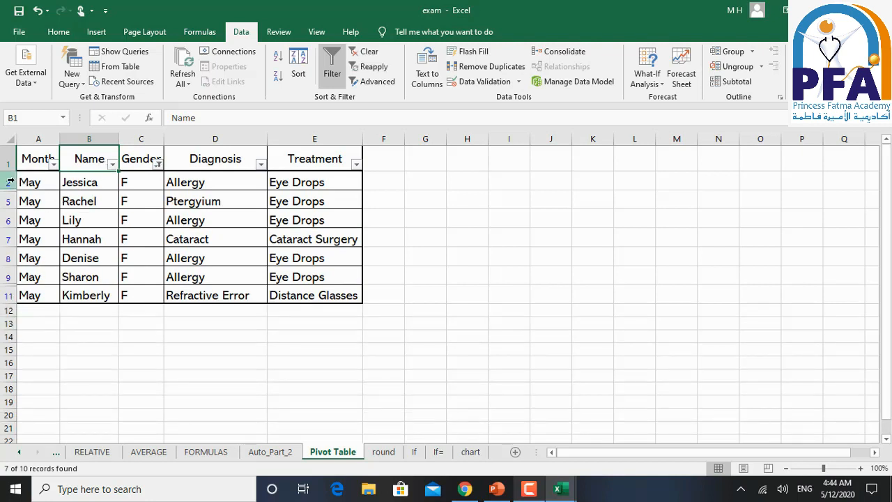
- Change the Gender column filter to show only the M records instead of F
left_click(158, 164)
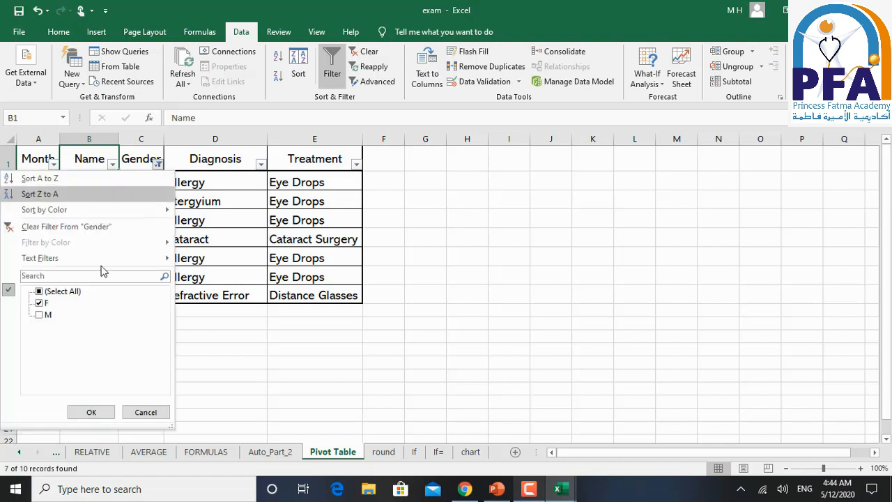
left_click(43, 305)
left_click(43, 314)
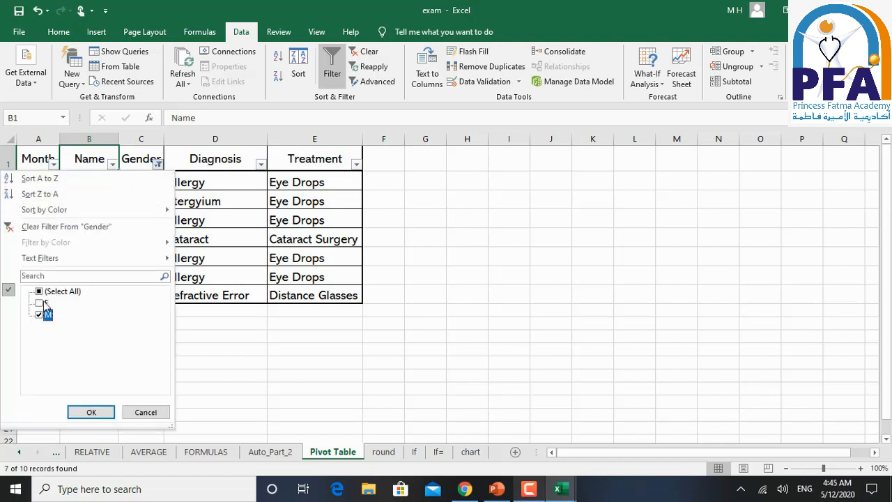
left_click(91, 412)
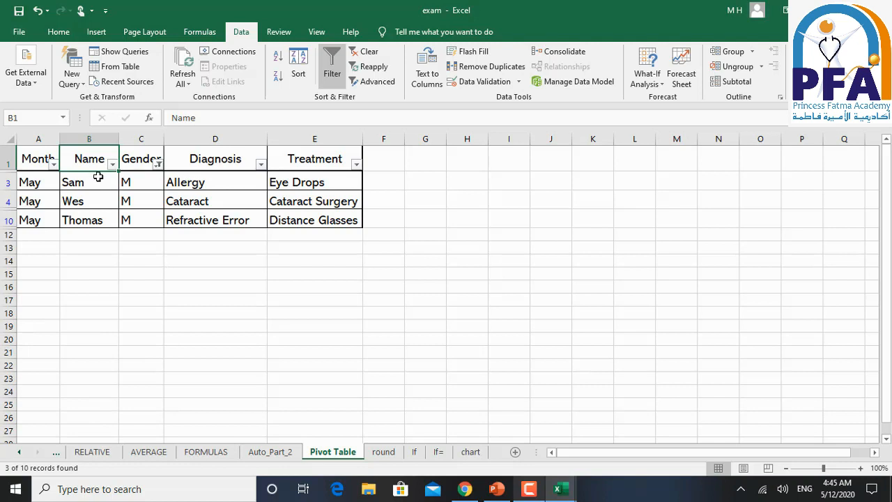